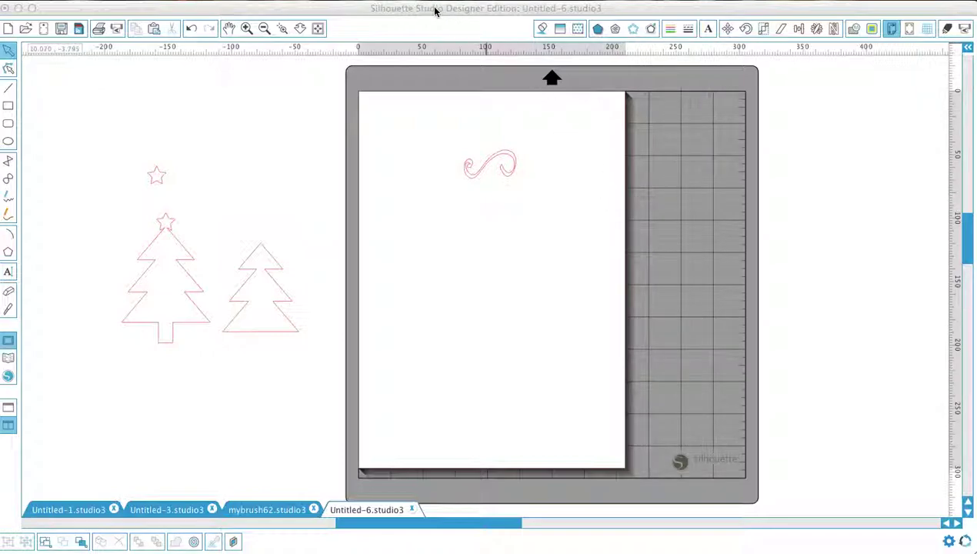
# Shift the trunkless tree outline up and nearer to the star-topped tree
pyautogui.moveTo(434, 9)
pyautogui.mouseDown()
pyautogui.moveTo(444, 3)
pyautogui.moveTo(435, 3)
pyautogui.mouseUp()
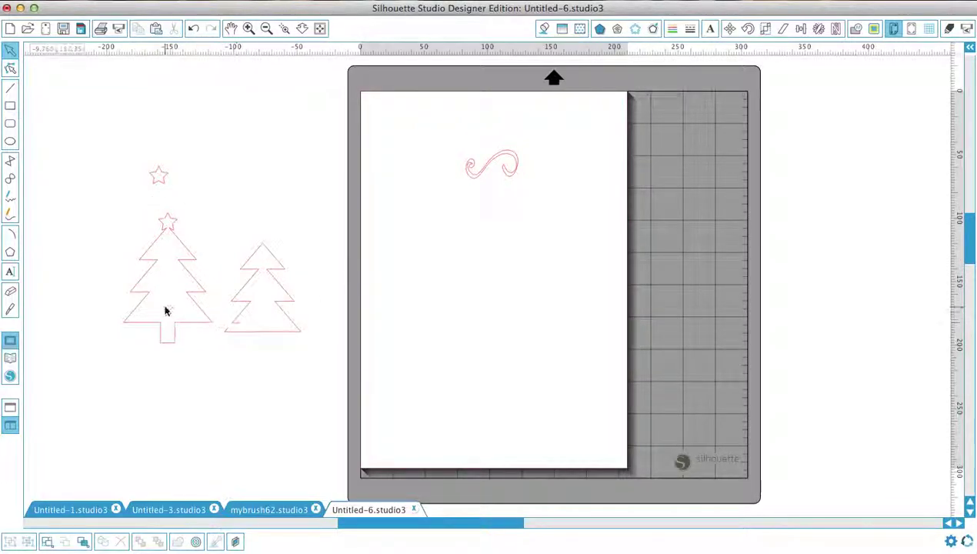
pyautogui.moveTo(290, 303); pyautogui.dragTo(284, 278)
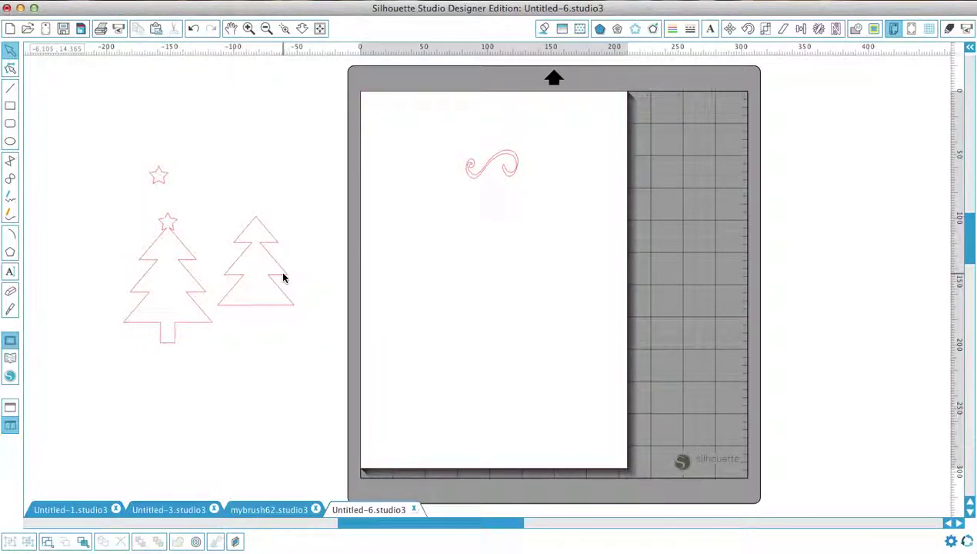
pyautogui.click(264, 300)
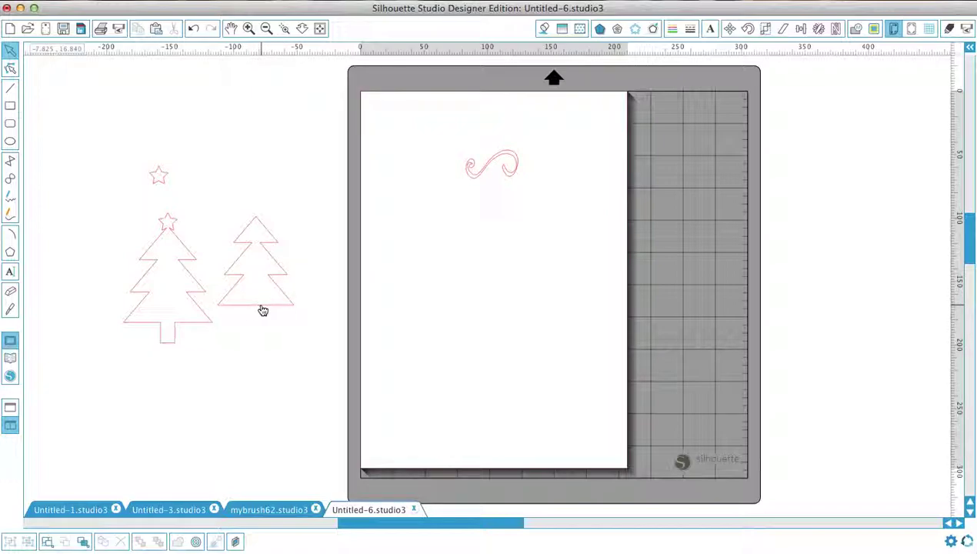
# Enlarge the plain tree to about 15 cm tall and reposition both trees side by side
pyautogui.click(275, 244)
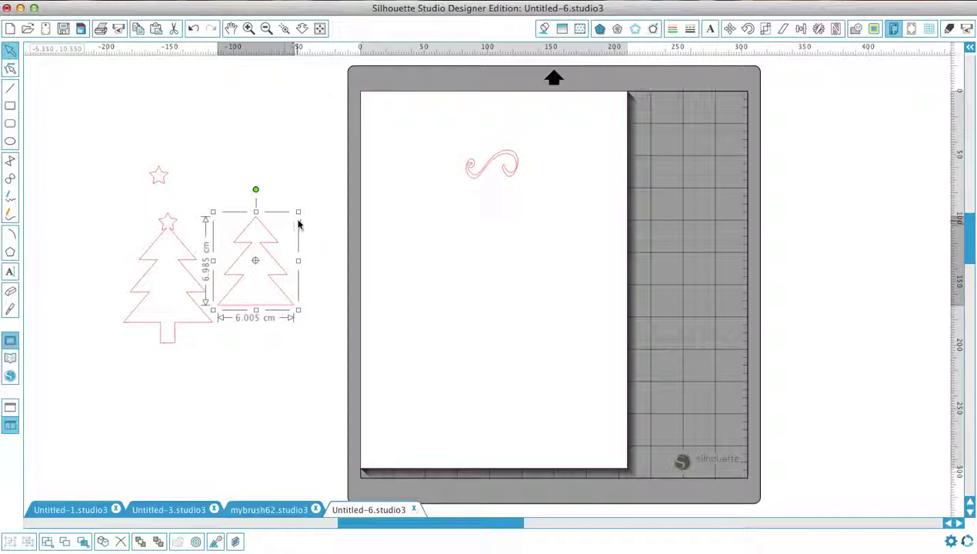
pyautogui.moveTo(299, 212); pyautogui.dragTo(388, 115)
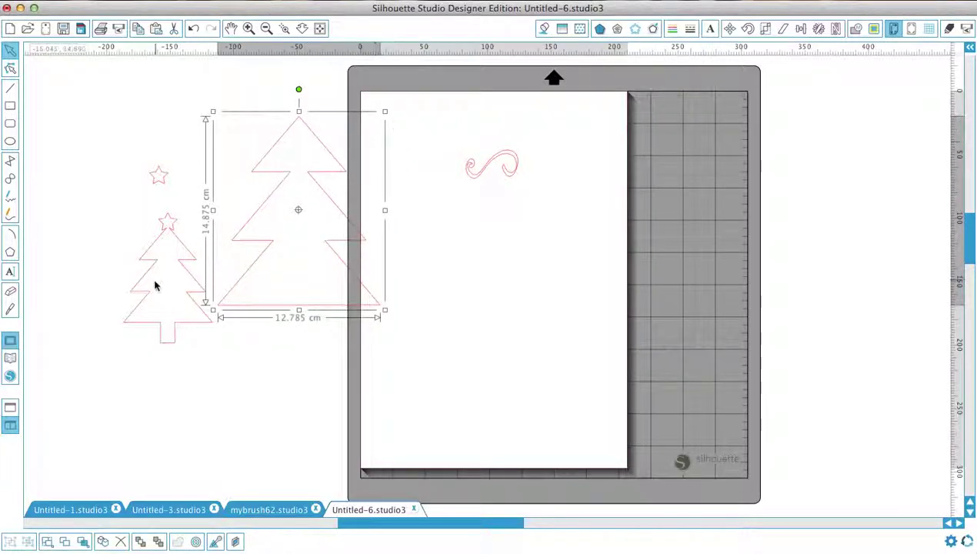
pyautogui.moveTo(130, 316); pyautogui.dragTo(61, 317)
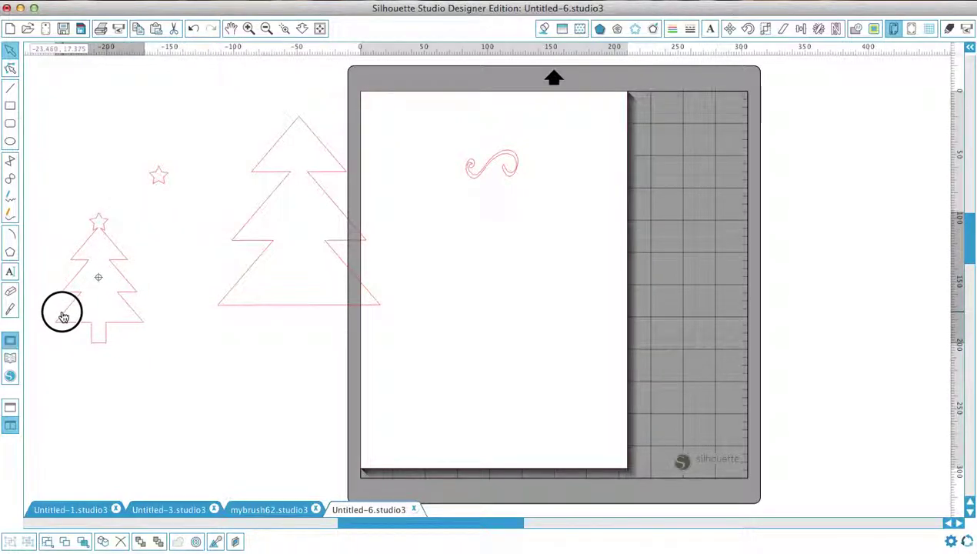
pyautogui.click(414, 266)
pyautogui.moveTo(334, 246); pyautogui.dragTo(291, 278)
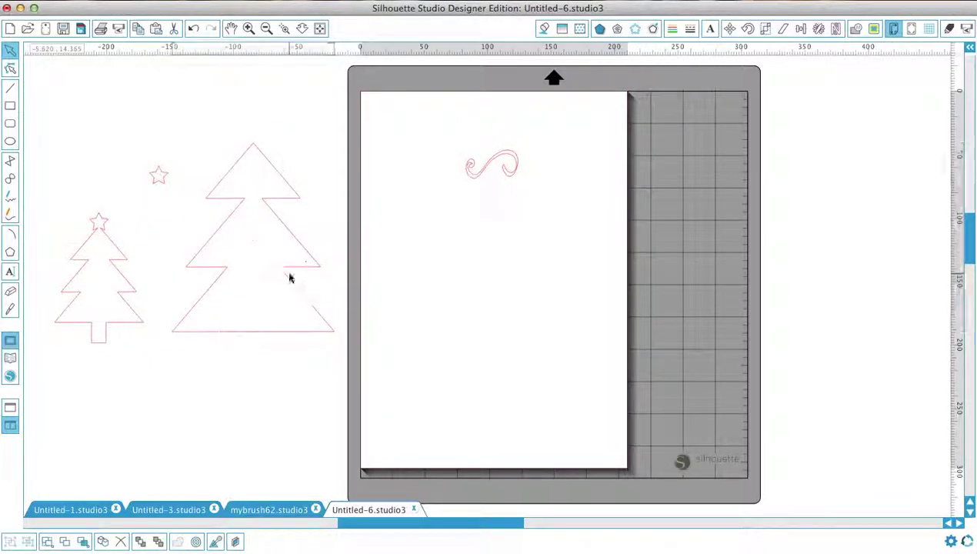
pyautogui.click(475, 179)
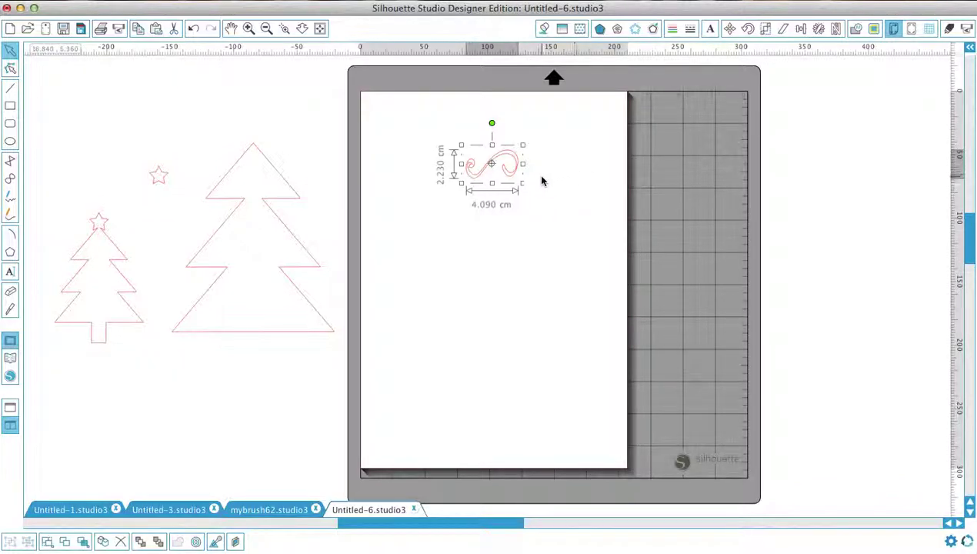
# Give the swirl flourish a gold fill colour
pyautogui.click(544, 29)
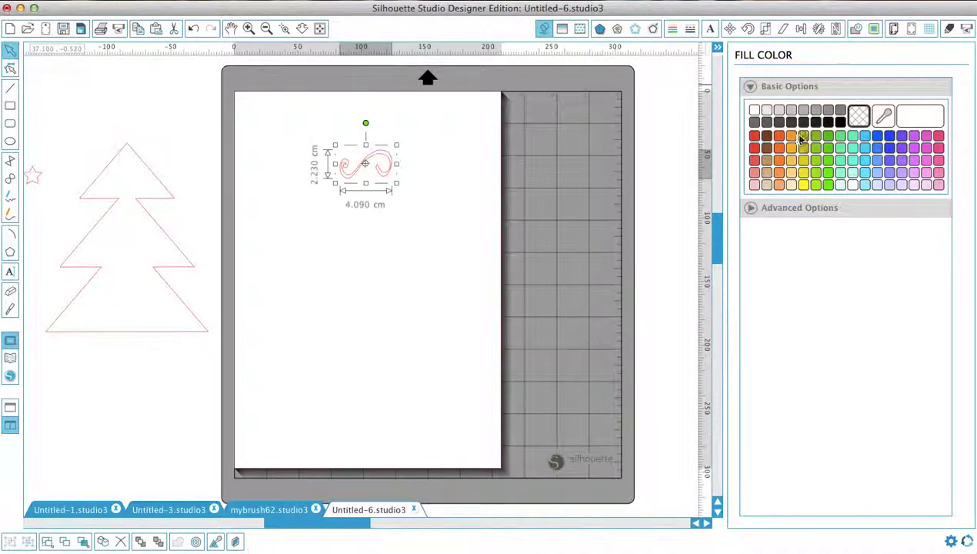
pyautogui.click(803, 137)
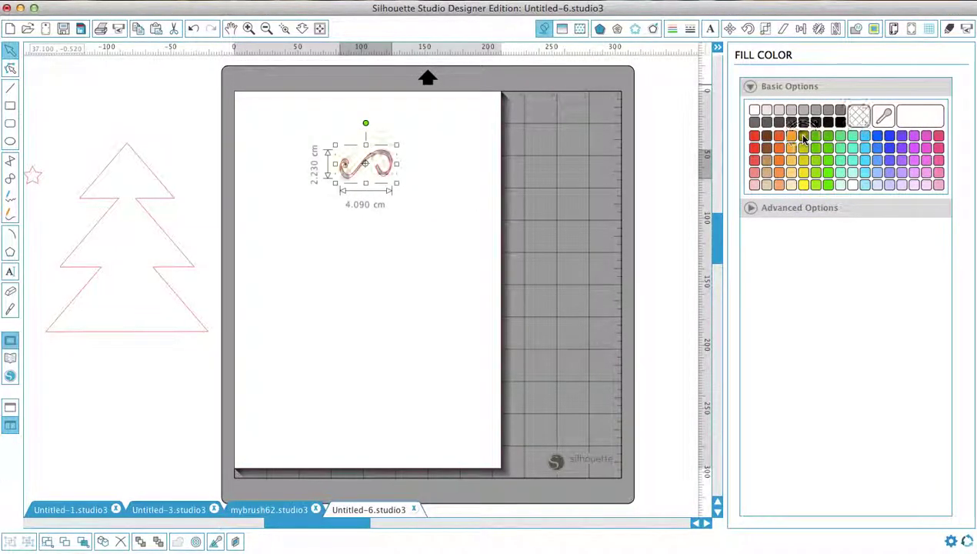
pyautogui.click(561, 162)
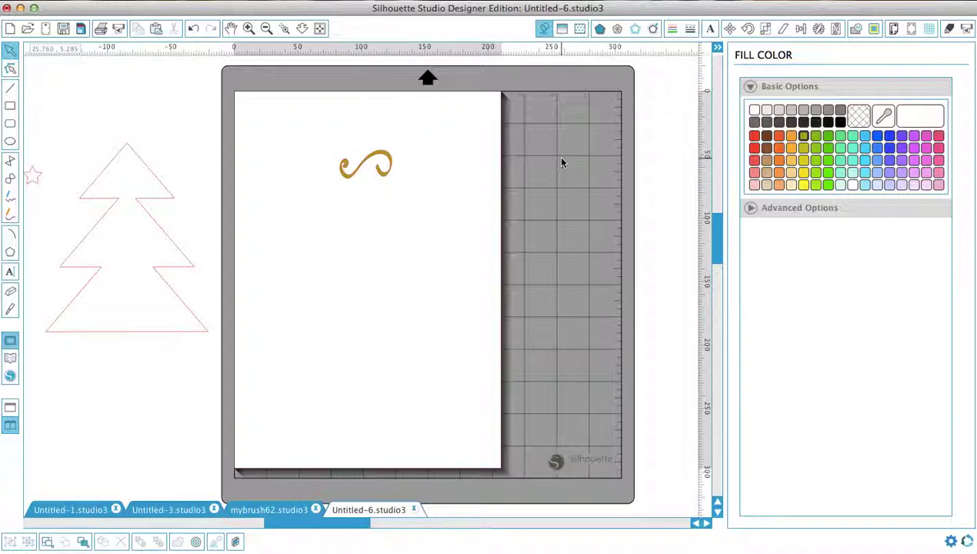
pyautogui.click(382, 173)
pyautogui.click(817, 29)
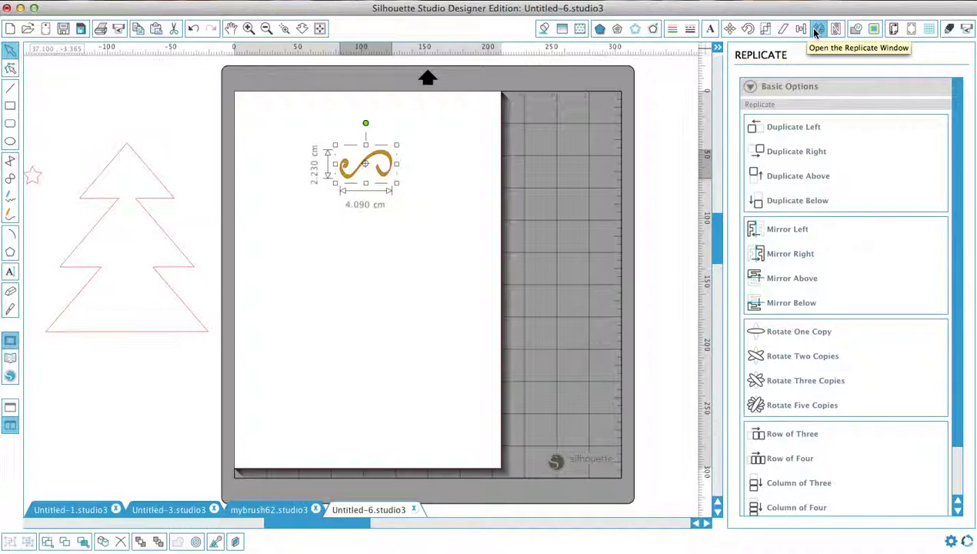
# Replicate the gold swirl into a row of four, then into four rows
pyautogui.click(810, 462)
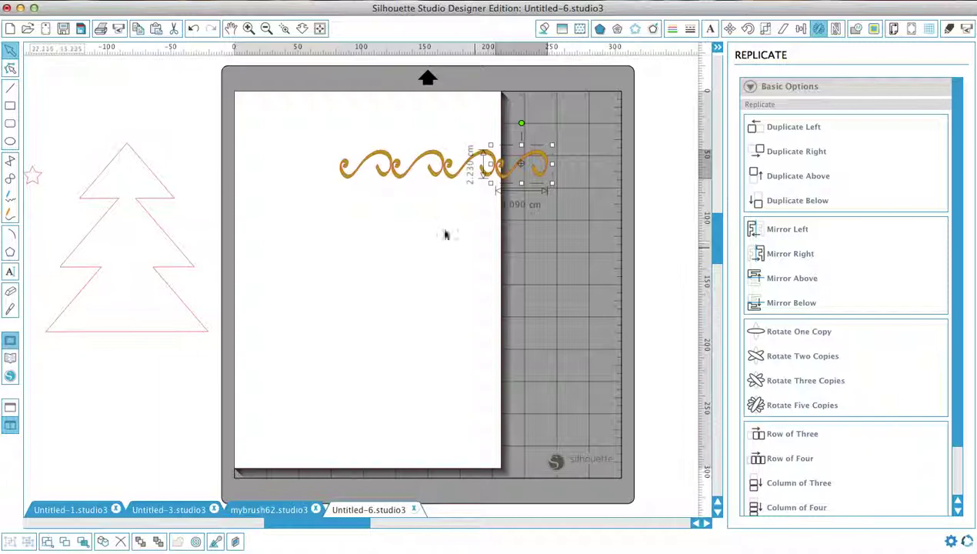
pyautogui.moveTo(323, 133); pyautogui.dragTo(602, 246)
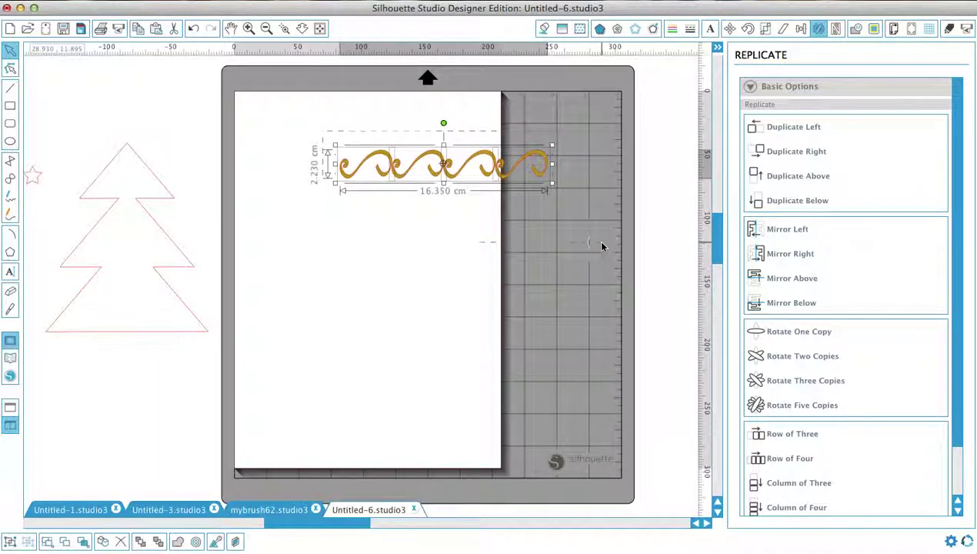
pyautogui.click(789, 509)
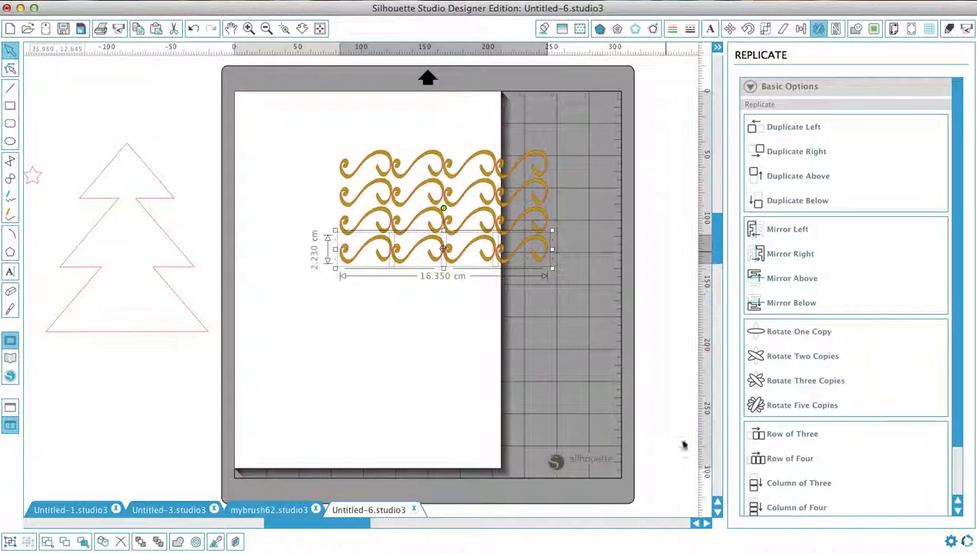
pyautogui.click(562, 338)
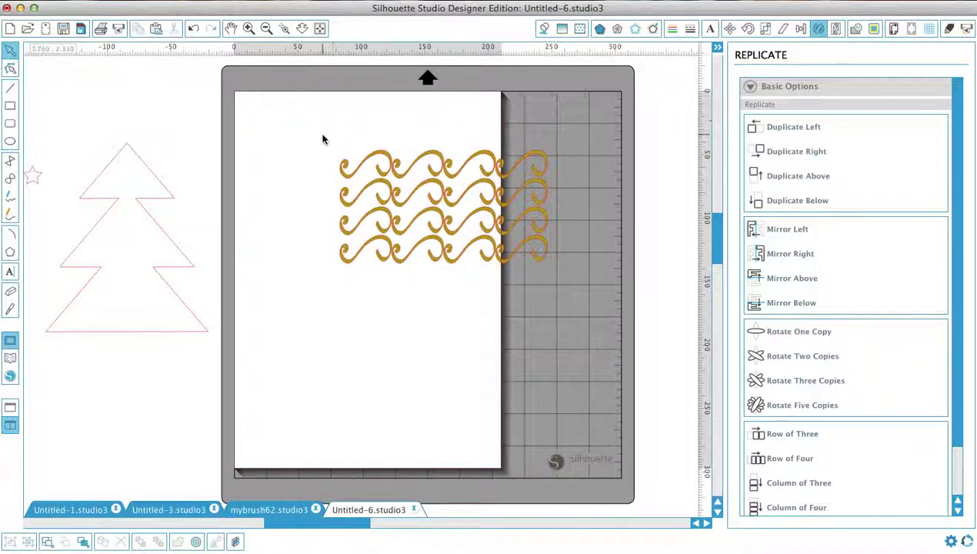
# Duplicate the four swirl rows below to make eight rows, then tighten the grid spacing
pyautogui.moveTo(322, 138); pyautogui.dragTo(572, 286)
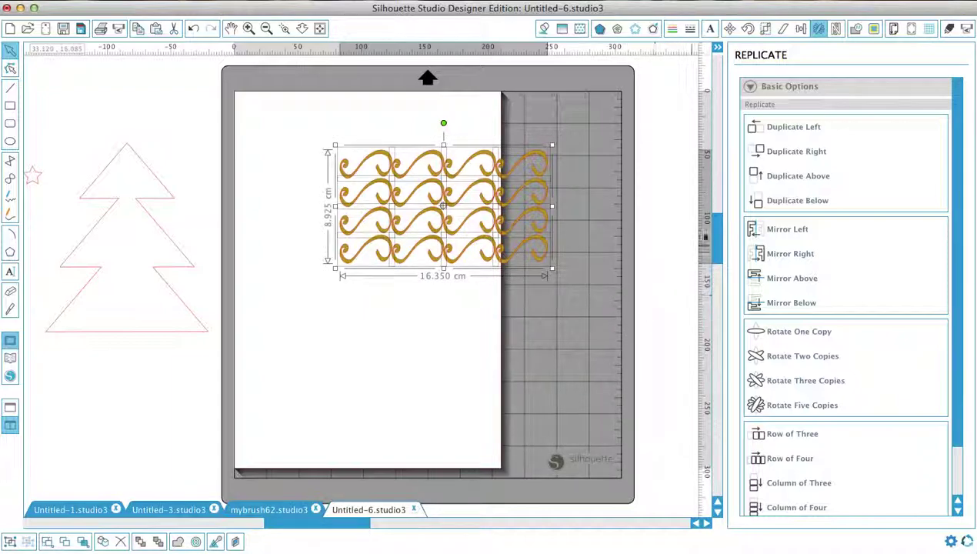
pyautogui.click(797, 200)
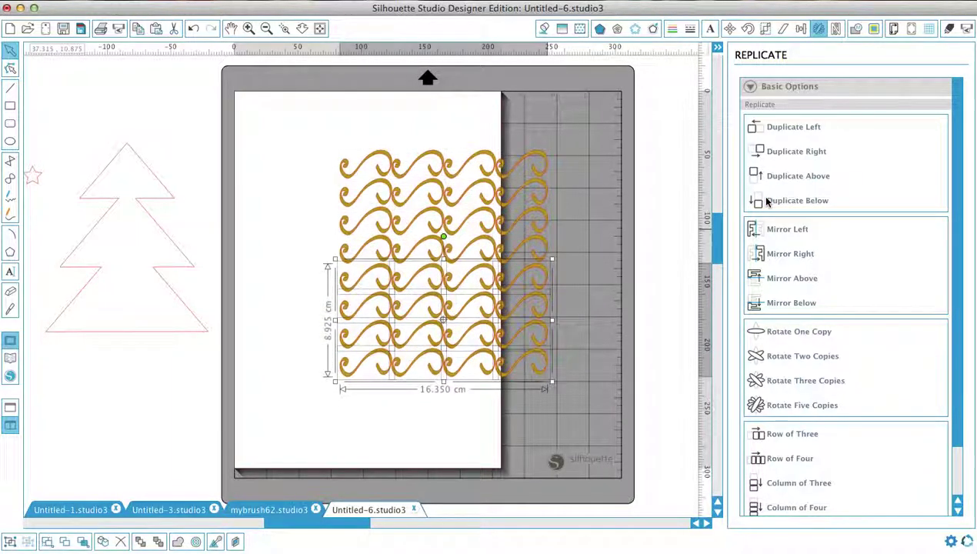
pyautogui.click(641, 224)
pyautogui.moveTo(295, 129); pyautogui.dragTo(612, 448)
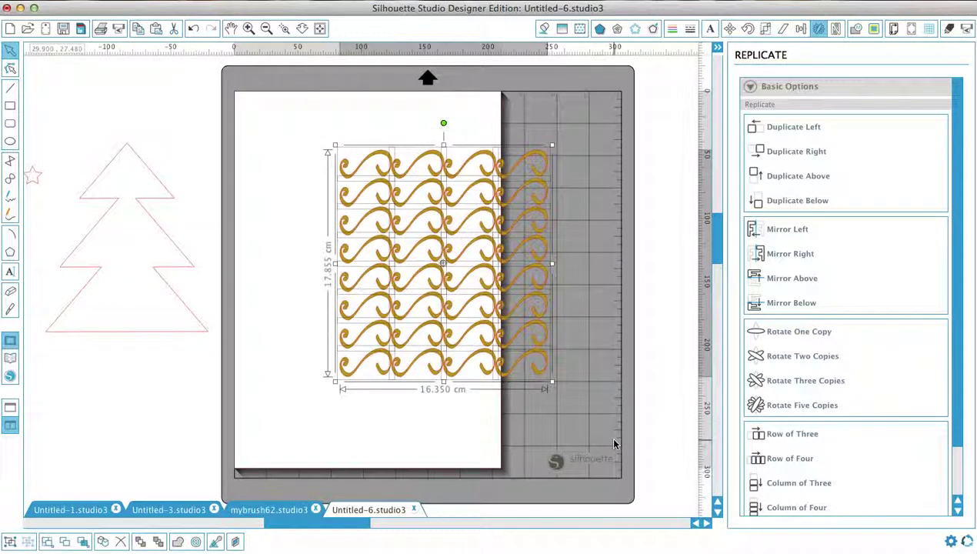
pyautogui.click(104, 541)
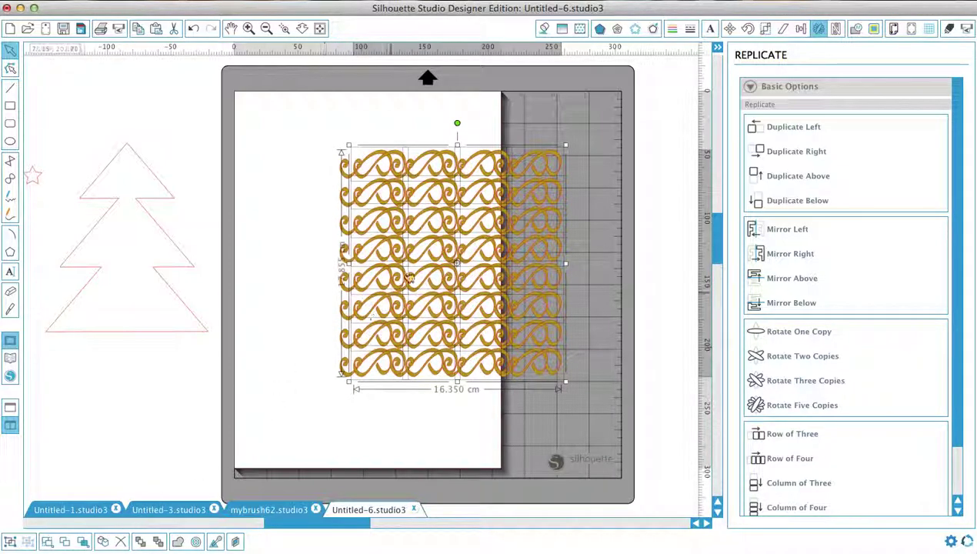
# Rotate the swirl grid 45° counter-clockwise into a diamond lattice and reselect all of it
pyautogui.click(750, 29)
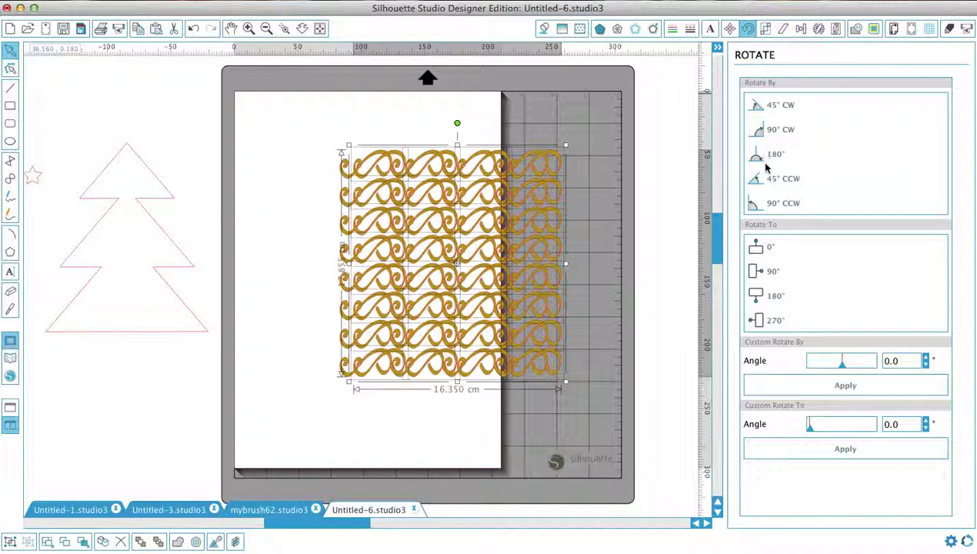
pyautogui.click(767, 181)
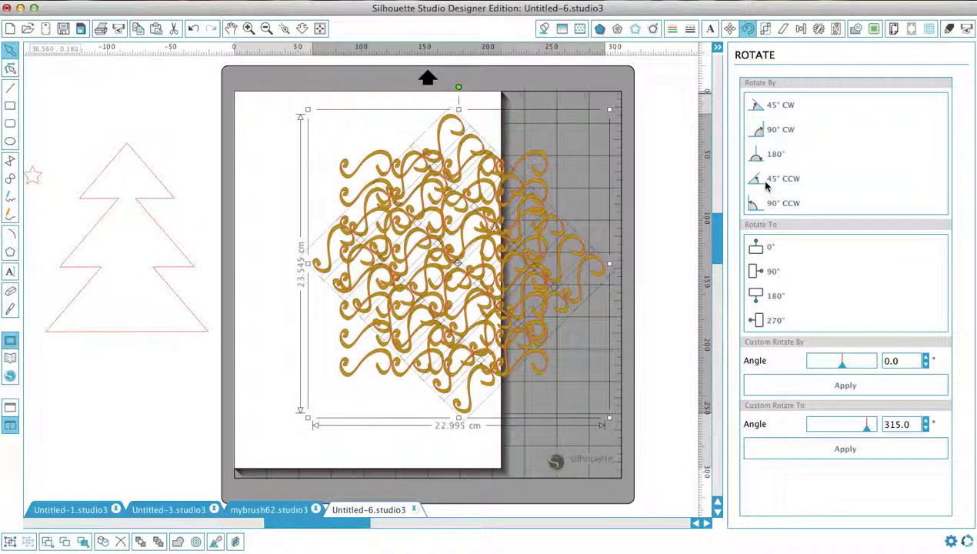
pyautogui.click(645, 157)
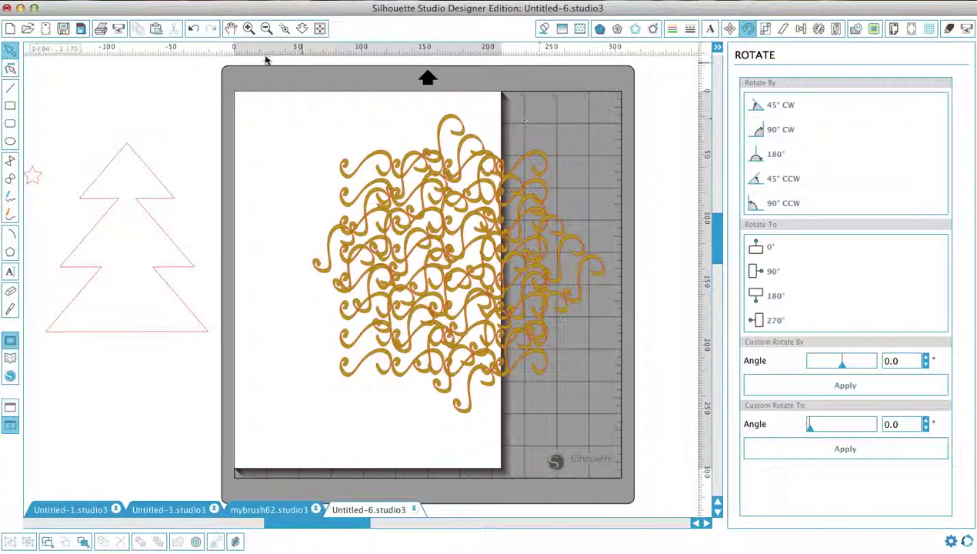
pyautogui.moveTo(245, 91); pyautogui.dragTo(627, 453)
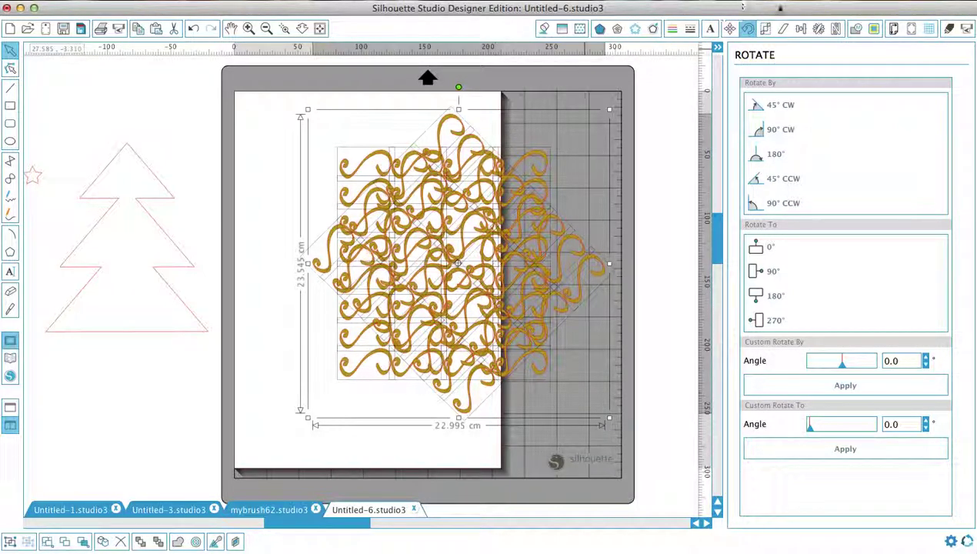
# Weld the selected gold swirls into a single shape
pyautogui.click(856, 30)
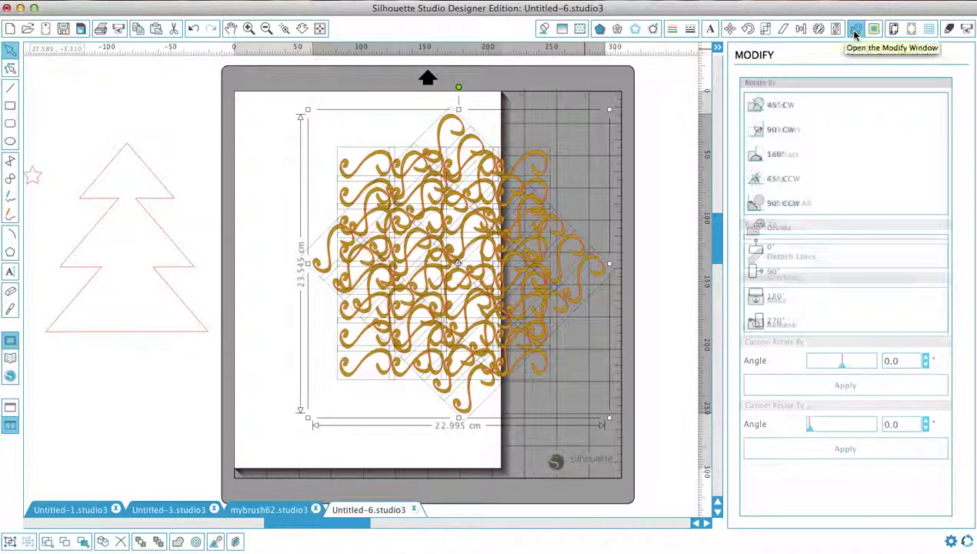
pyautogui.click(761, 108)
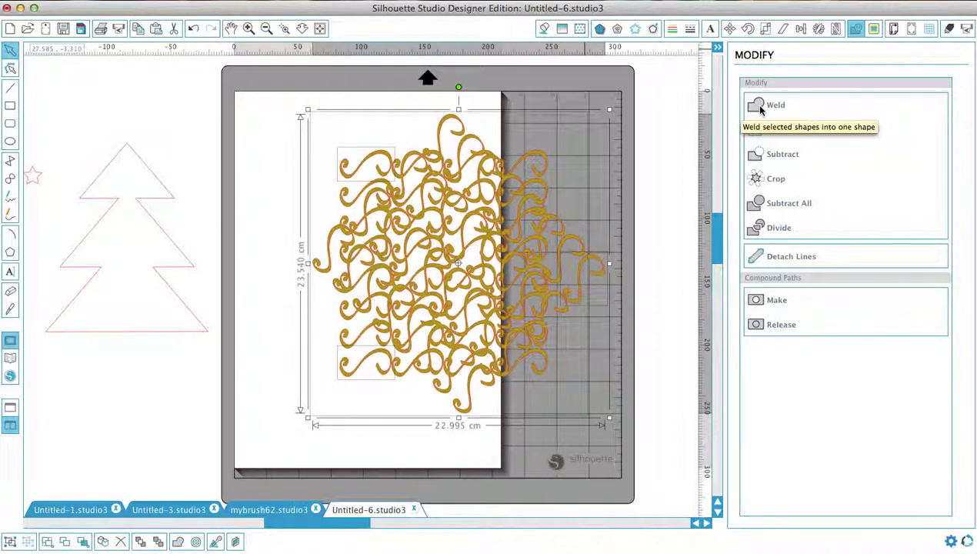
pyautogui.click(761, 109)
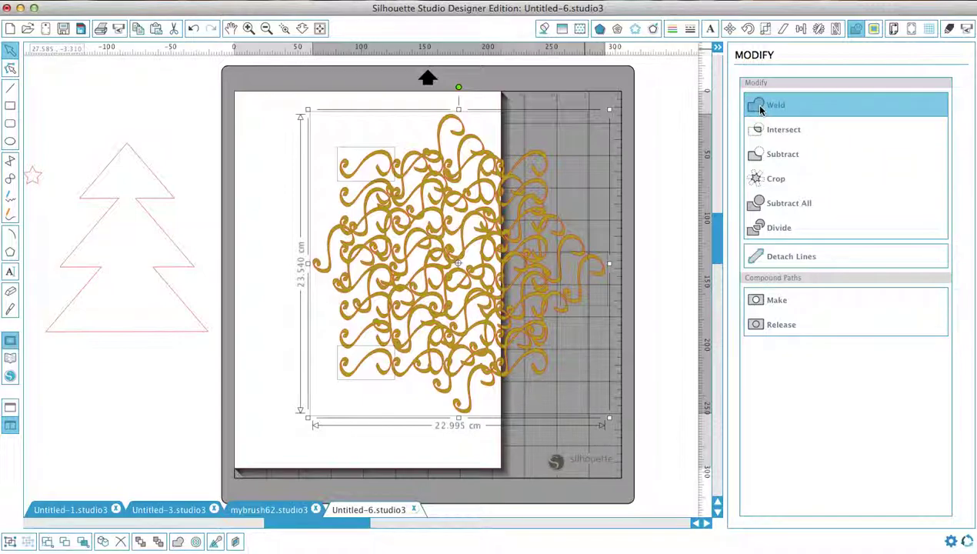
pyautogui.click(646, 113)
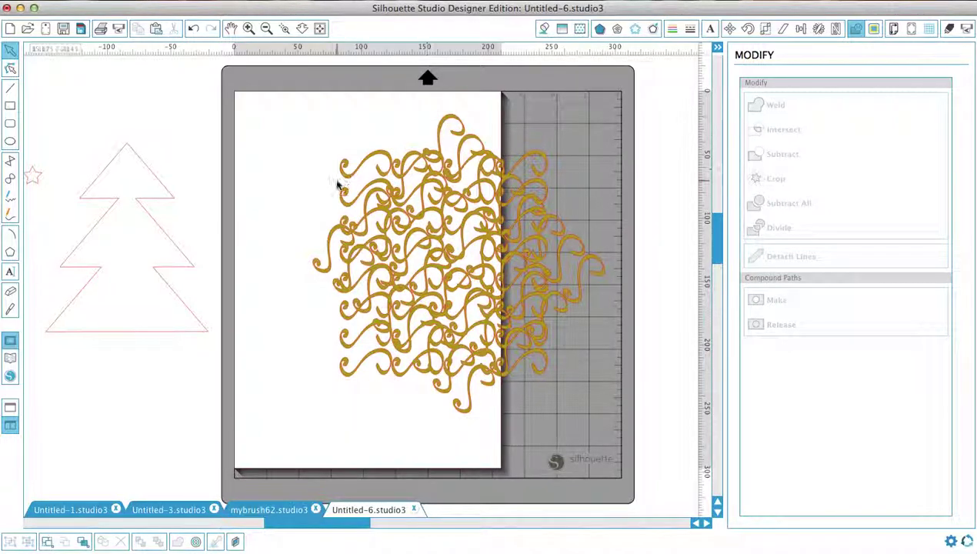
# Separate and delete the three stray swirl pieces, then centre the lattice on the page
pyautogui.moveTo(341, 174); pyautogui.dragTo(581, 129)
pyautogui.moveTo(419, 283); pyautogui.dragTo(268, 220)
pyautogui.moveTo(362, 355); pyautogui.dragTo(592, 203)
pyautogui.moveTo(519, 92); pyautogui.dragTo(659, 346)
pyautogui.press('Delete')
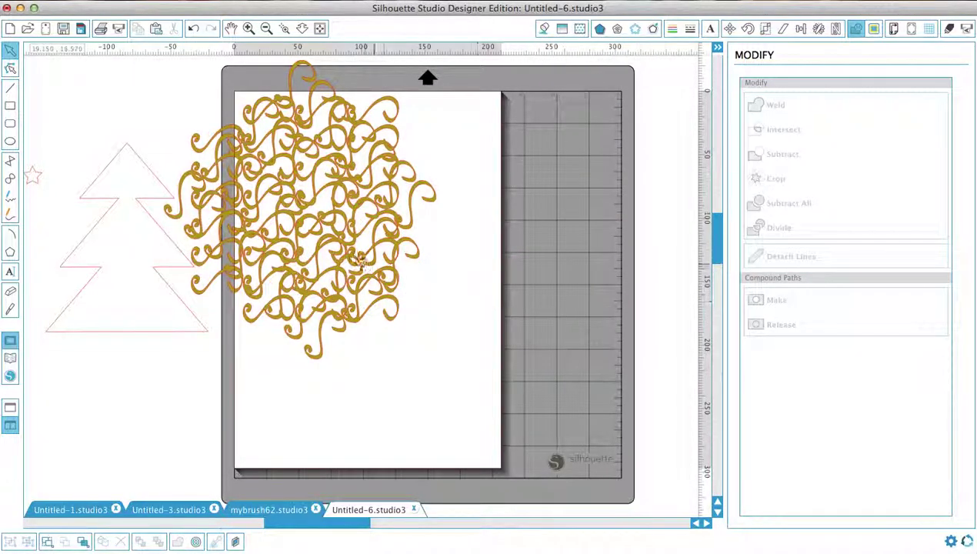
pyautogui.moveTo(349, 251); pyautogui.dragTo(424, 306)
pyautogui.click(423, 307)
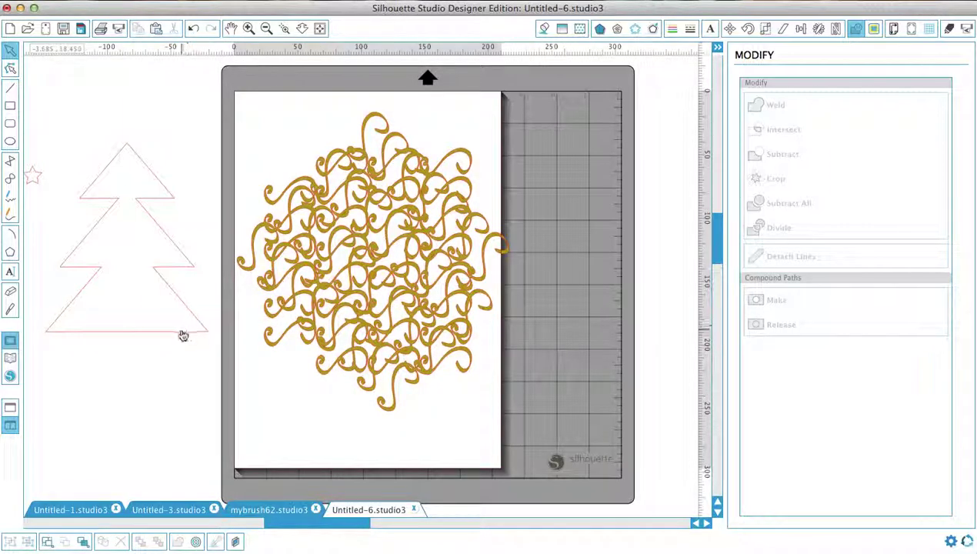
# Crop the swirl lattice to the tree outline, giving a 12.190 × 14.860 cm swirl tree
pyautogui.moveTo(182, 336); pyautogui.dragTo(436, 332)
pyautogui.click(377, 237)
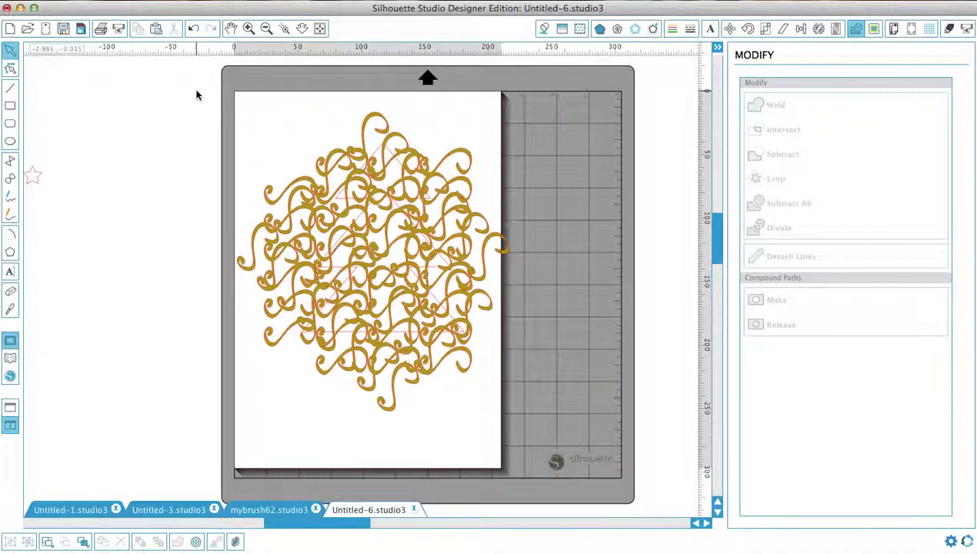
pyautogui.moveTo(196, 93); pyautogui.dragTo(596, 431)
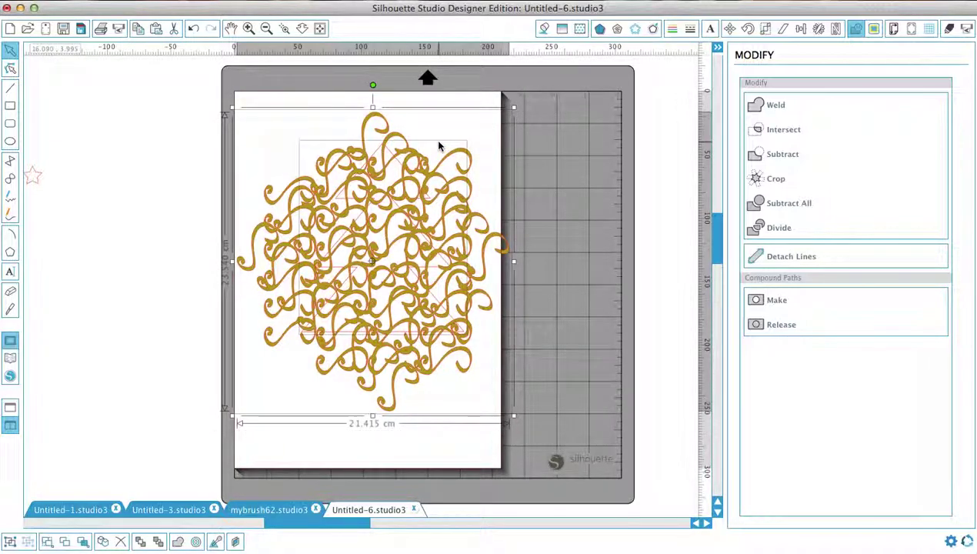
pyautogui.click(757, 180)
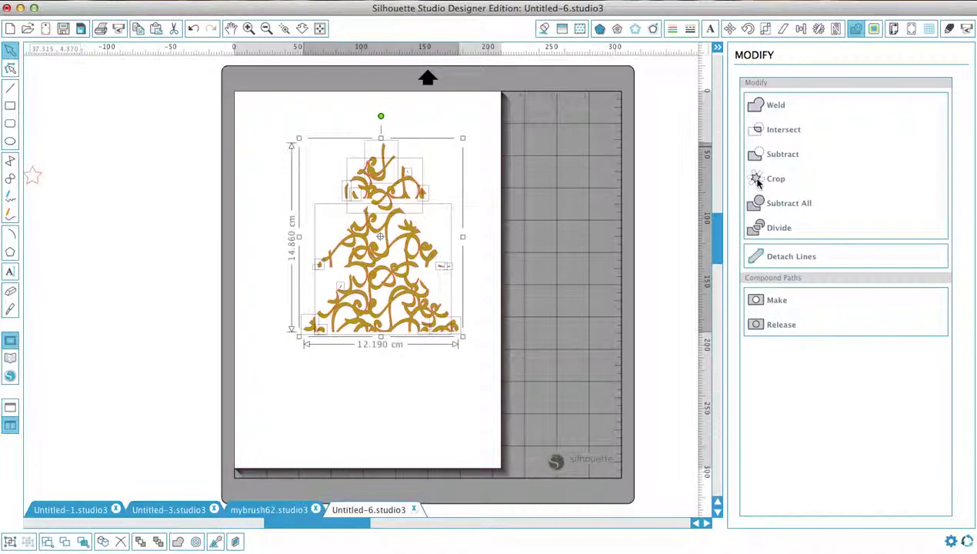
pyautogui.click(590, 203)
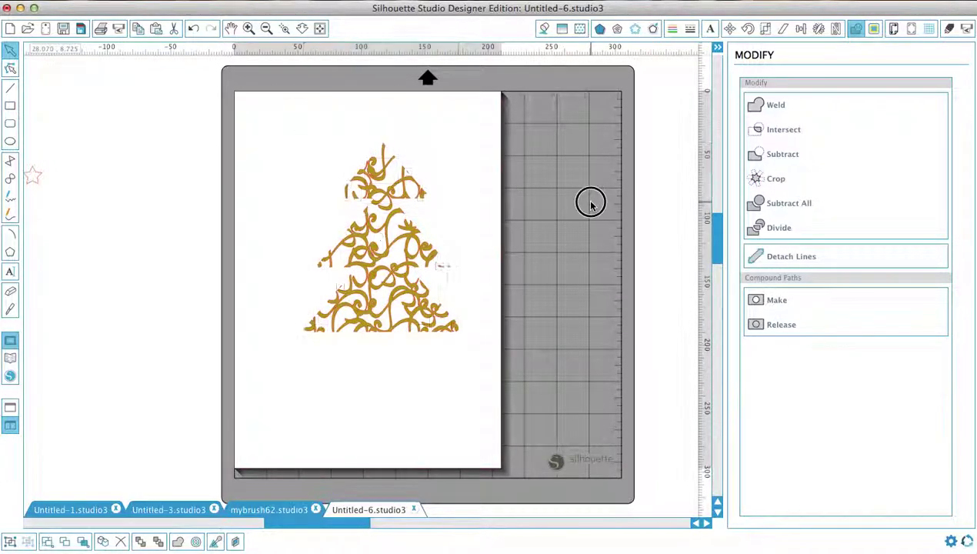
pyautogui.moveTo(270, 116); pyautogui.dragTo(511, 383)
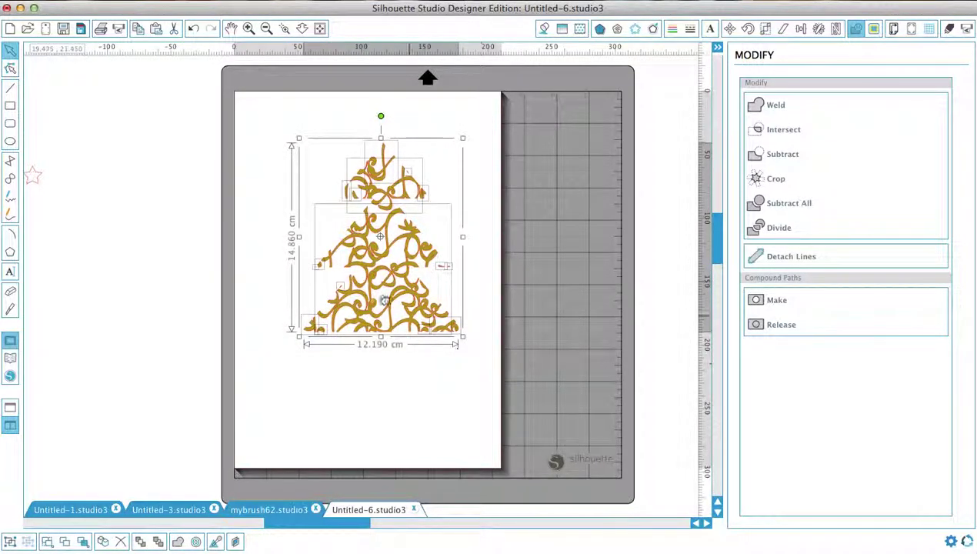
# Group all pieces of the cropped gold swirl tree into one object
pyautogui.rightClick(375, 279)
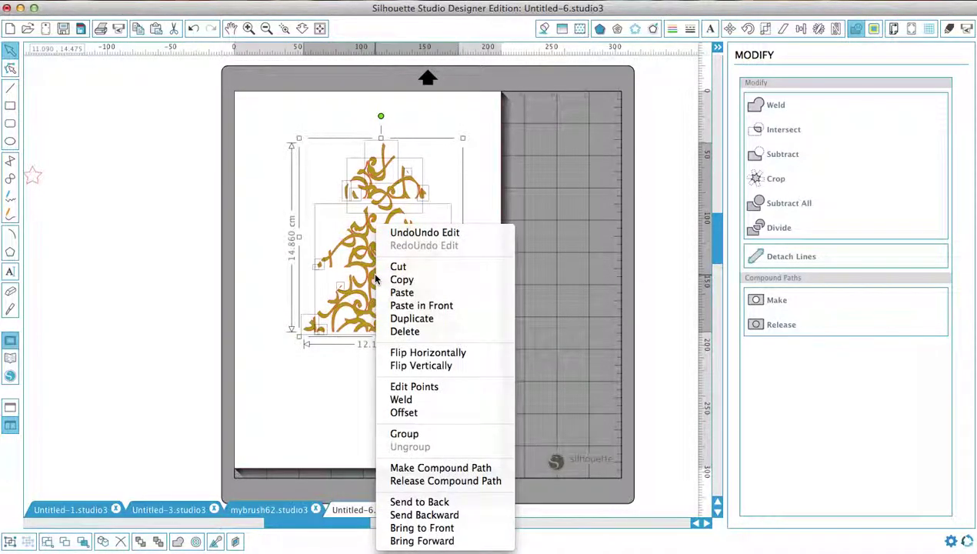
pyautogui.click(413, 433)
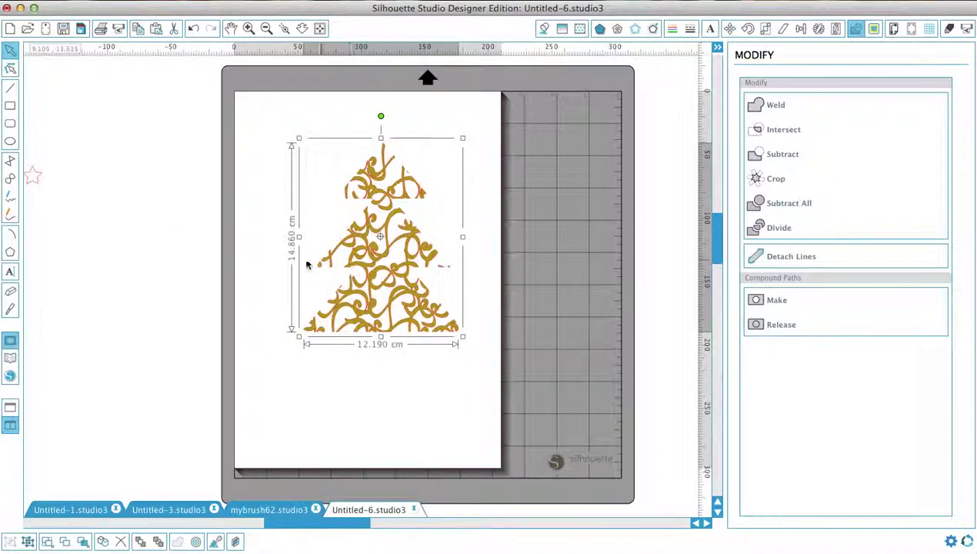
pyautogui.click(254, 260)
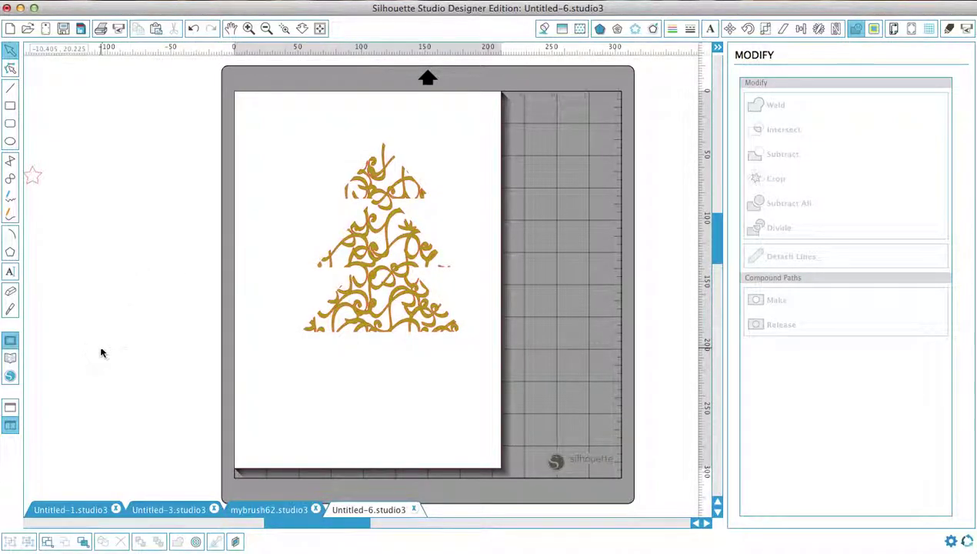
pyautogui.moveTo(343, 526); pyautogui.dragTo(305, 523)
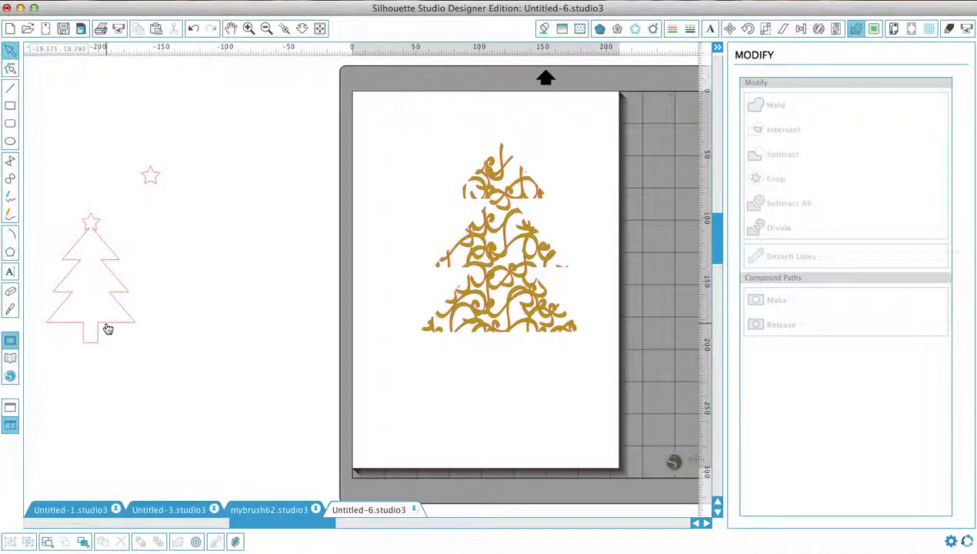
# Move and enlarge the star-topped tree outline, then place the gold swirl tree on it
pyautogui.click(108, 328)
pyautogui.moveTo(108, 329); pyautogui.dragTo(283, 300)
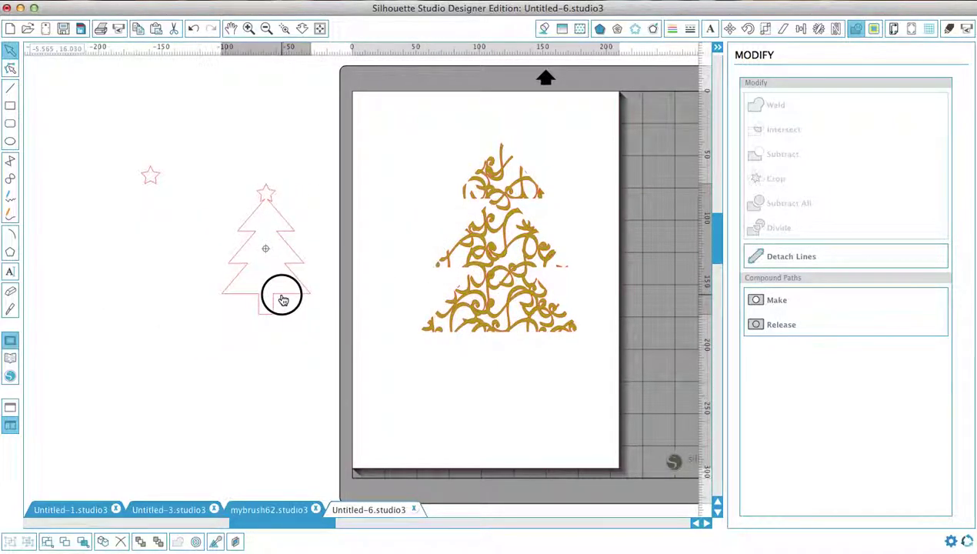
pyautogui.click(284, 300)
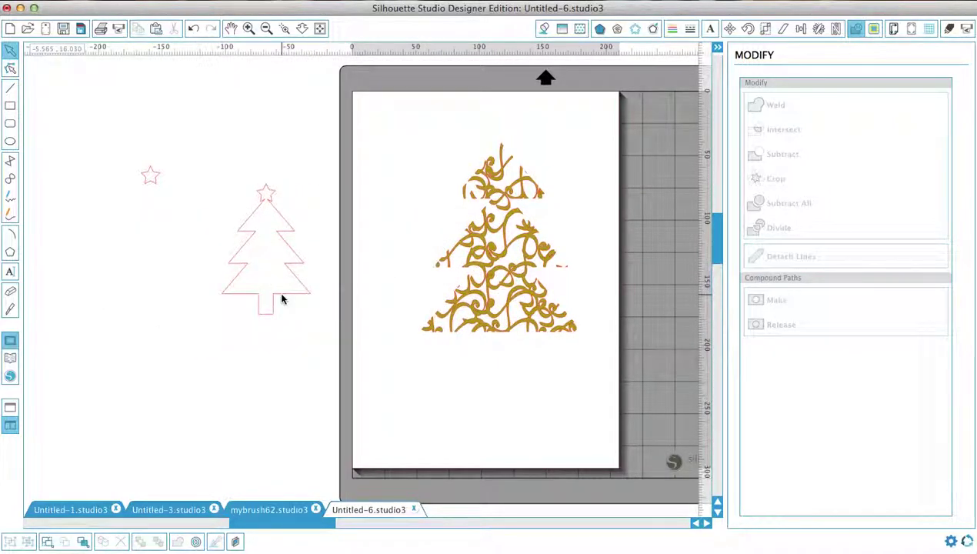
pyautogui.click(277, 205)
pyautogui.moveTo(311, 178); pyautogui.dragTo(457, 106)
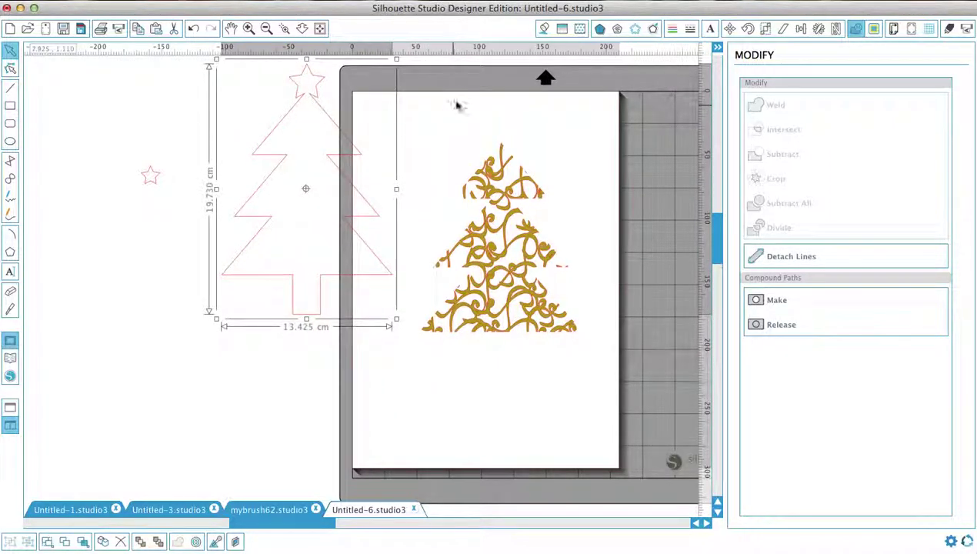
pyautogui.moveTo(505, 254); pyautogui.dragTo(316, 183)
pyautogui.click(306, 323)
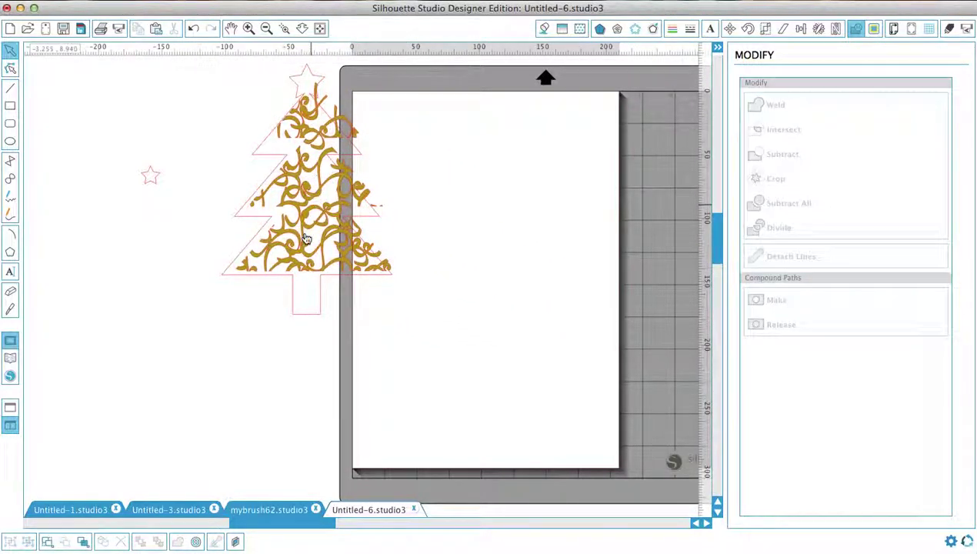
# Enlarge the outline tree a little more and nudge the swirl pattern down inside it
pyautogui.click(316, 311)
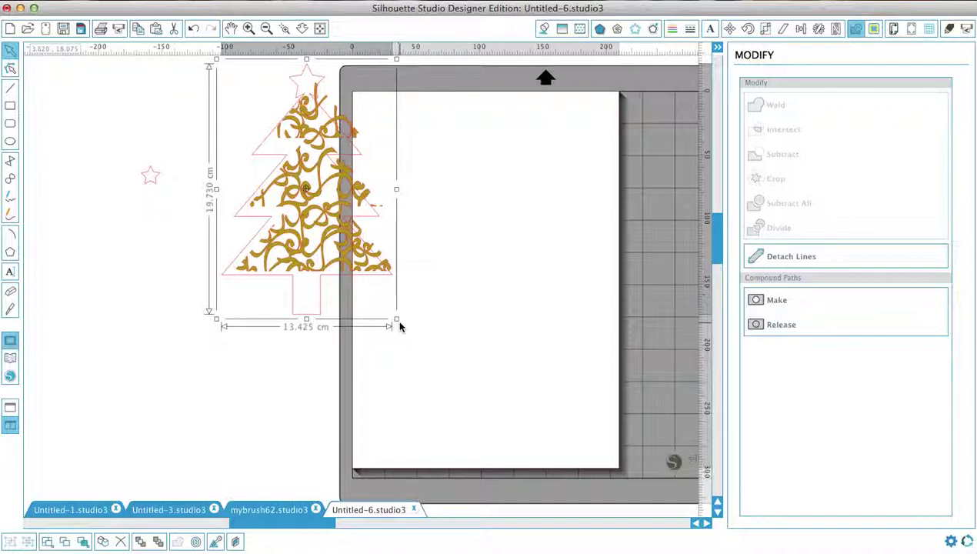
pyautogui.moveTo(395, 320); pyautogui.dragTo(400, 323)
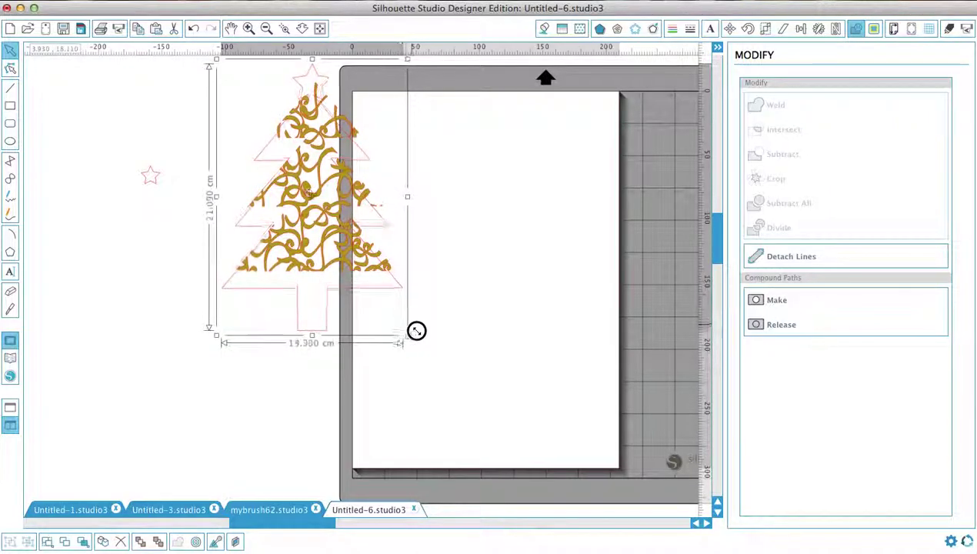
pyautogui.moveTo(416, 331); pyautogui.dragTo(432, 342)
pyautogui.click(348, 268)
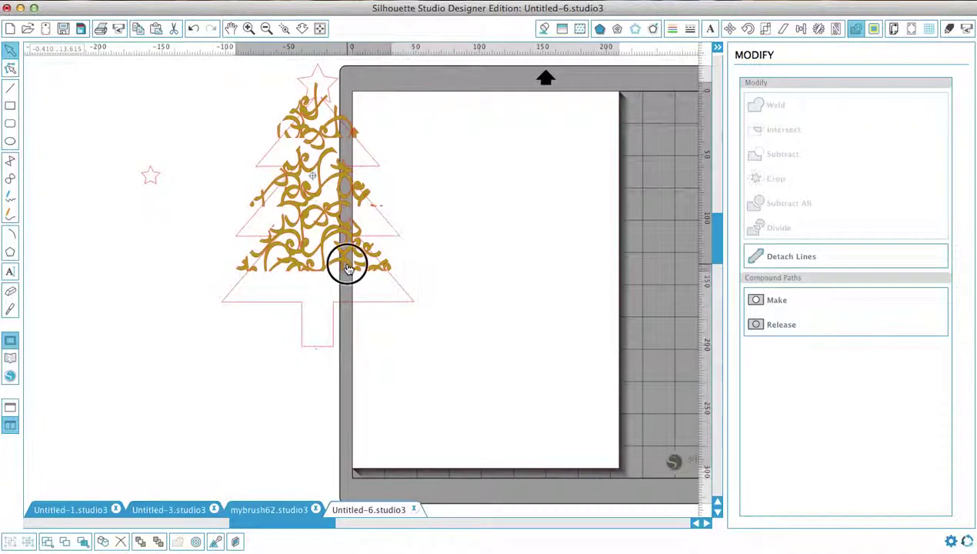
pyautogui.moveTo(348, 268); pyautogui.dragTo(348, 292)
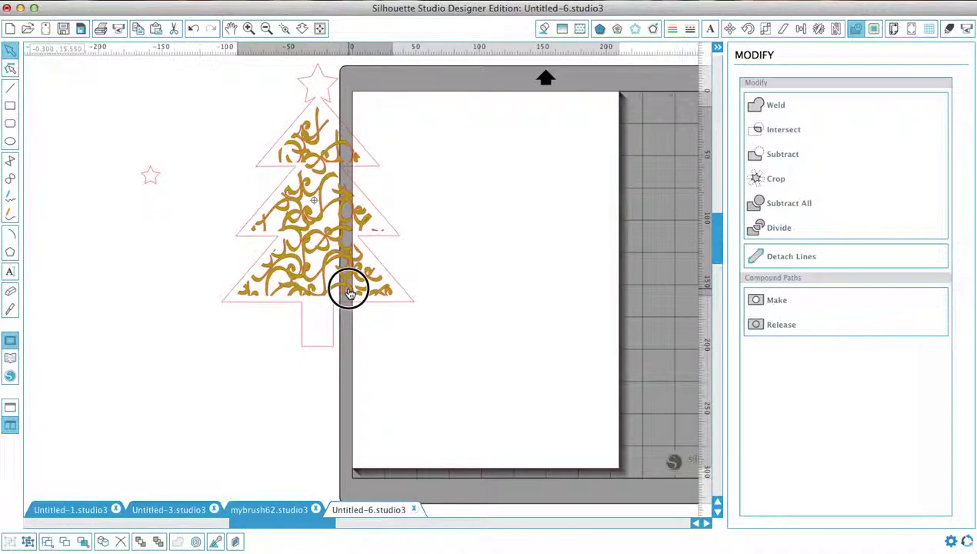
pyautogui.click(429, 296)
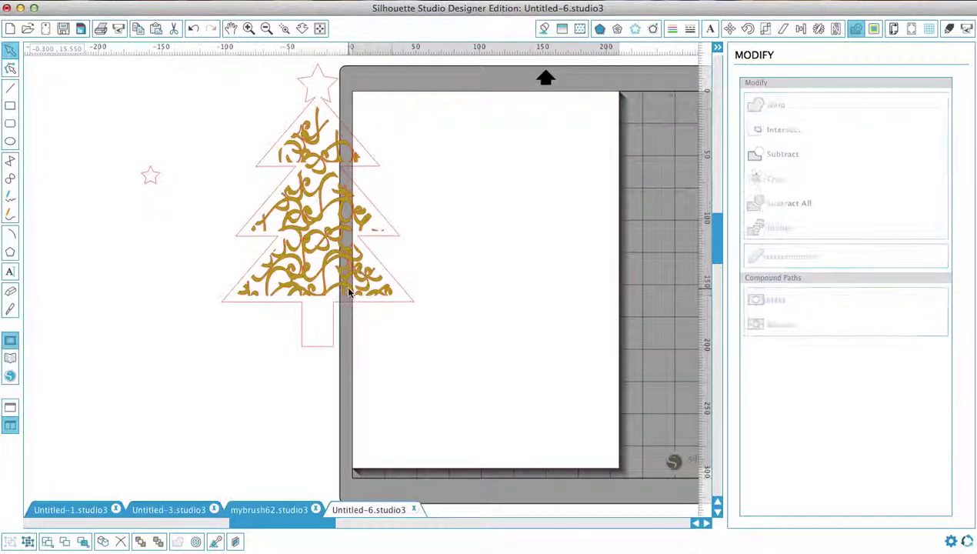
# Apply a Corner-style offset of 0.400 cm around the tree-and-star outline
pyautogui.click(329, 97)
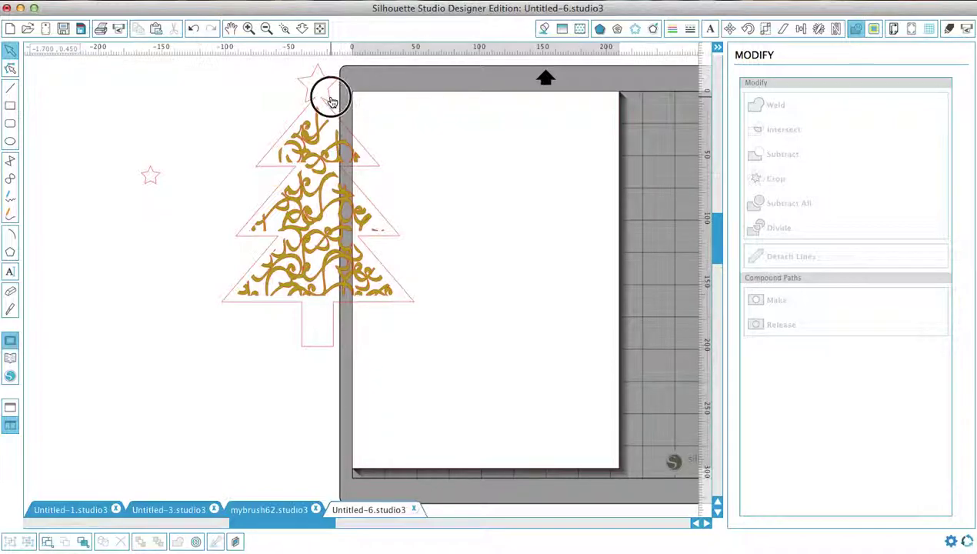
pyautogui.click(652, 30)
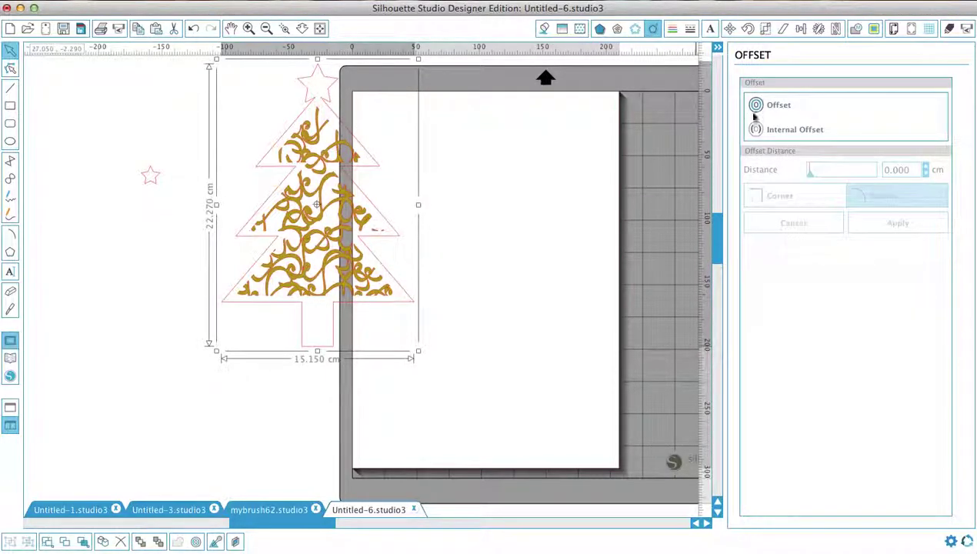
pyautogui.click(763, 108)
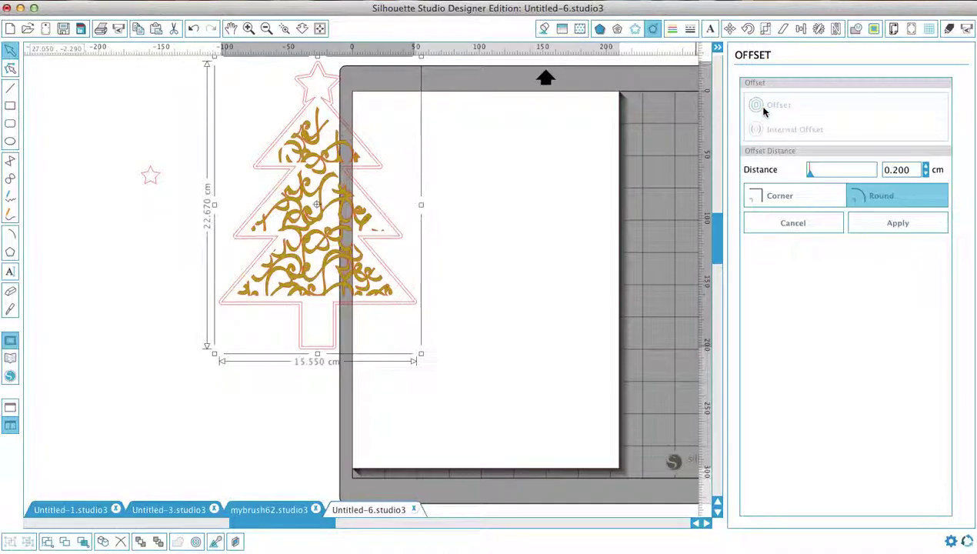
pyautogui.click(778, 199)
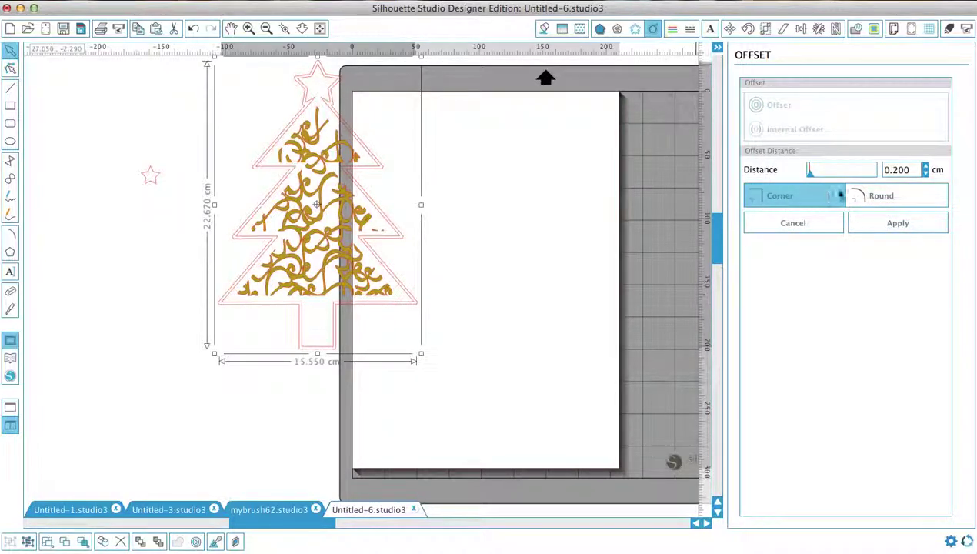
pyautogui.click(808, 175)
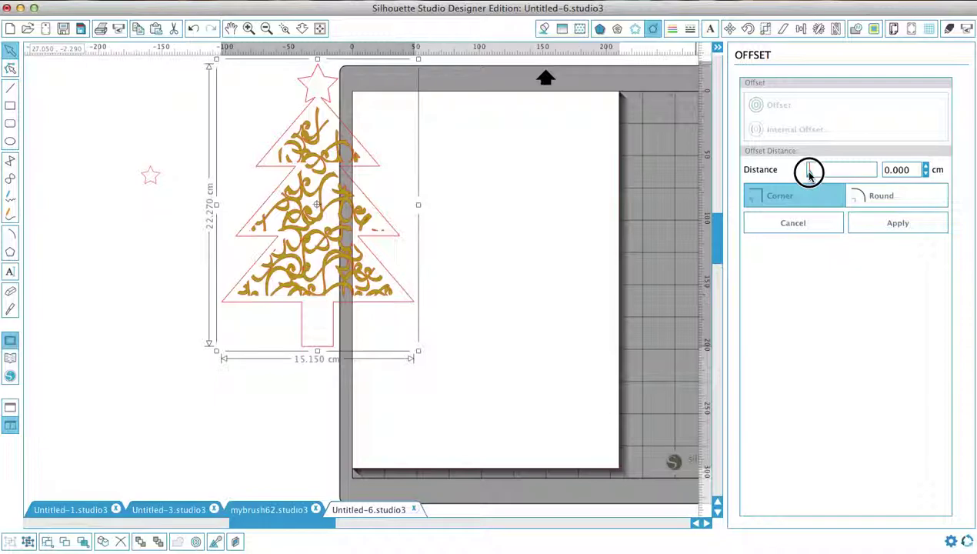
pyautogui.moveTo(808, 175); pyautogui.dragTo(811, 176)
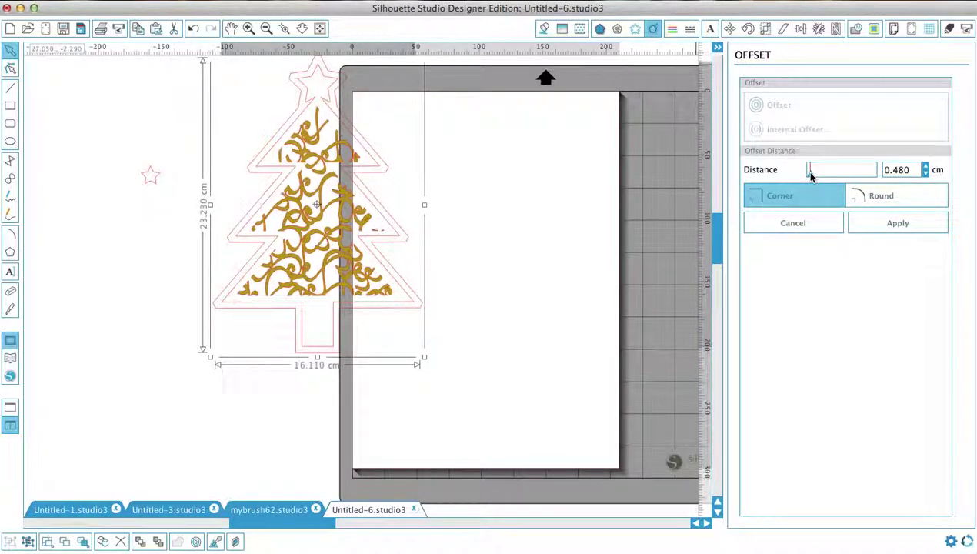
pyautogui.click(927, 174)
pyautogui.click(927, 175)
pyautogui.click(927, 175)
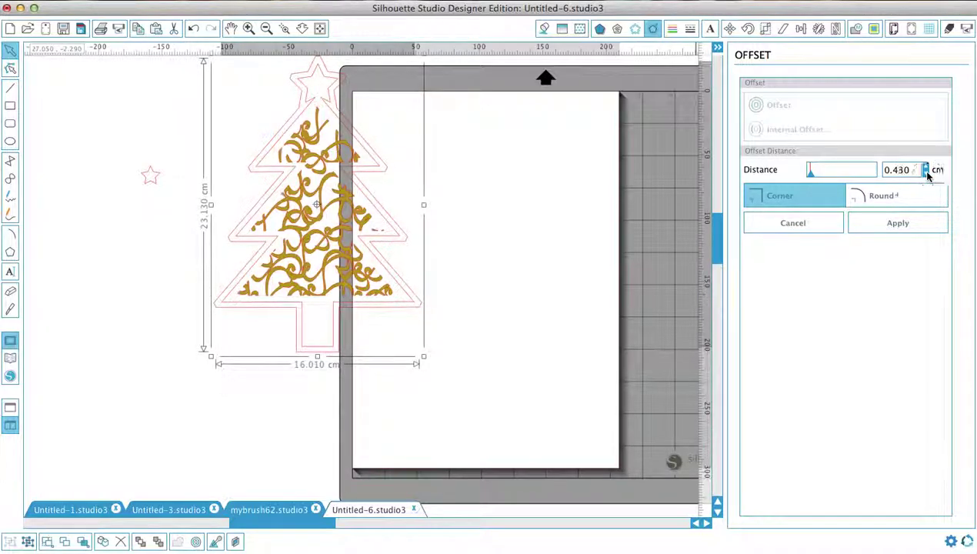
pyautogui.click(927, 174)
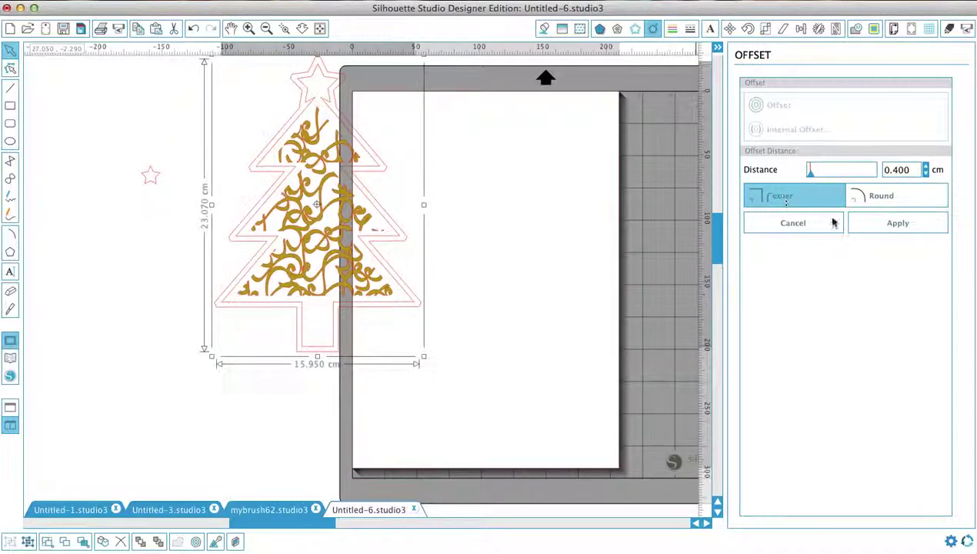
pyautogui.click(875, 222)
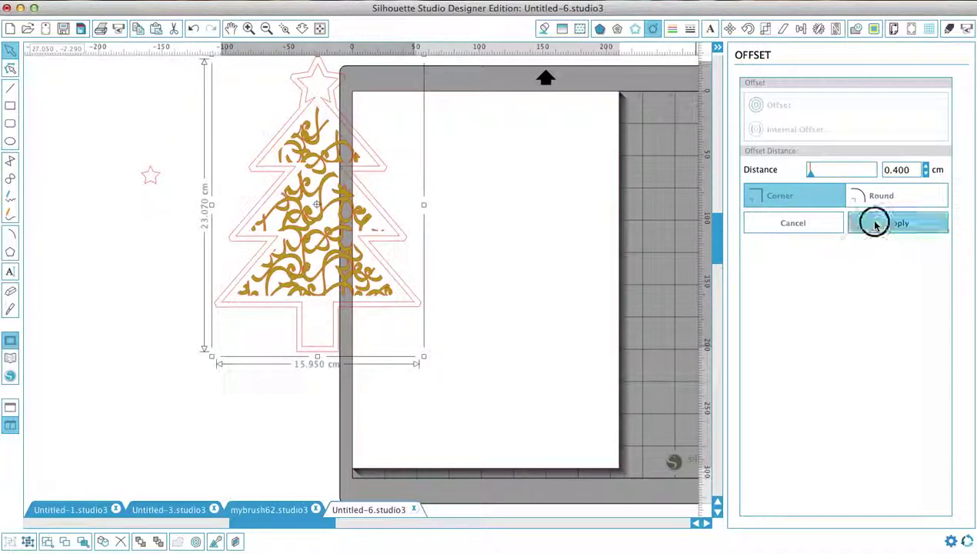
pyautogui.click(519, 238)
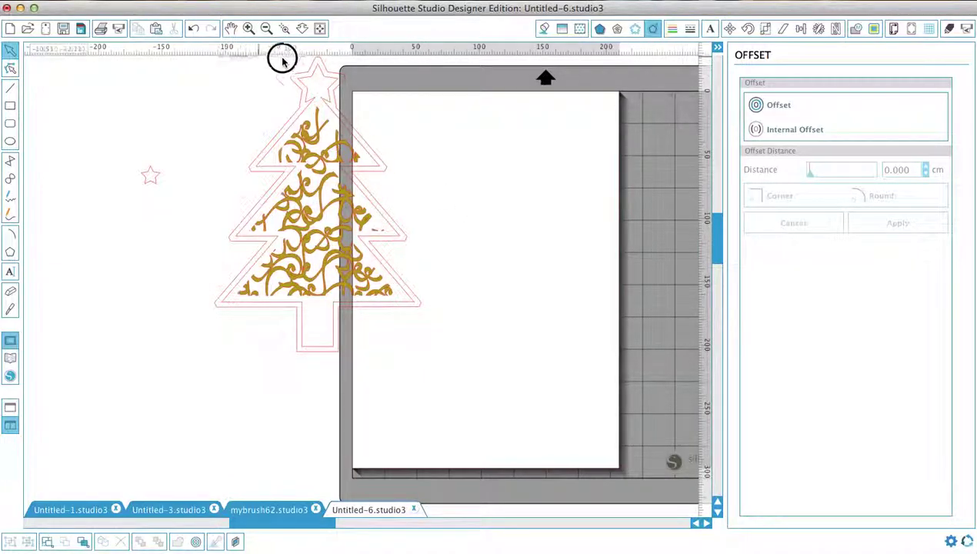
# Group the tree with its offset outline, then undo the trial gold fill
pyautogui.moveTo(282, 60); pyautogui.dragTo(447, 401)
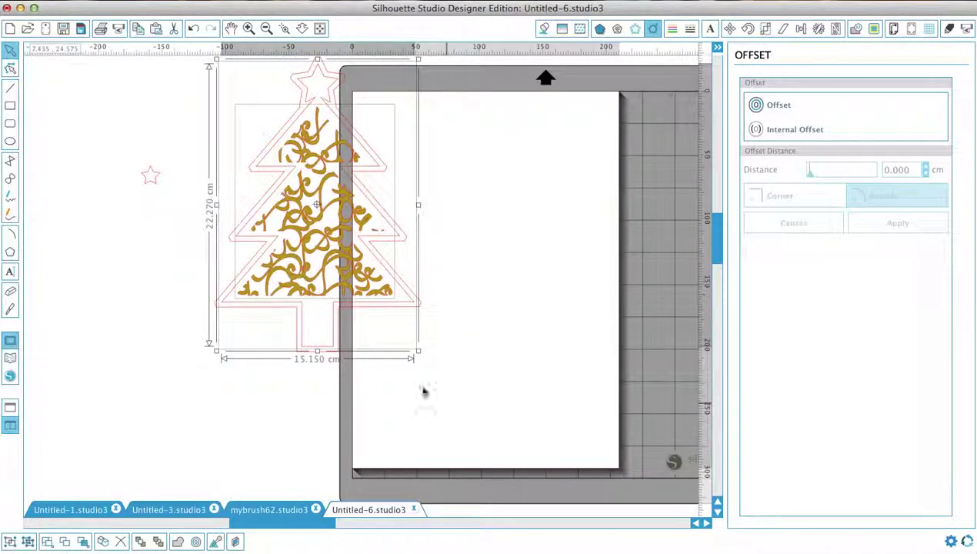
pyautogui.rightClick(322, 291)
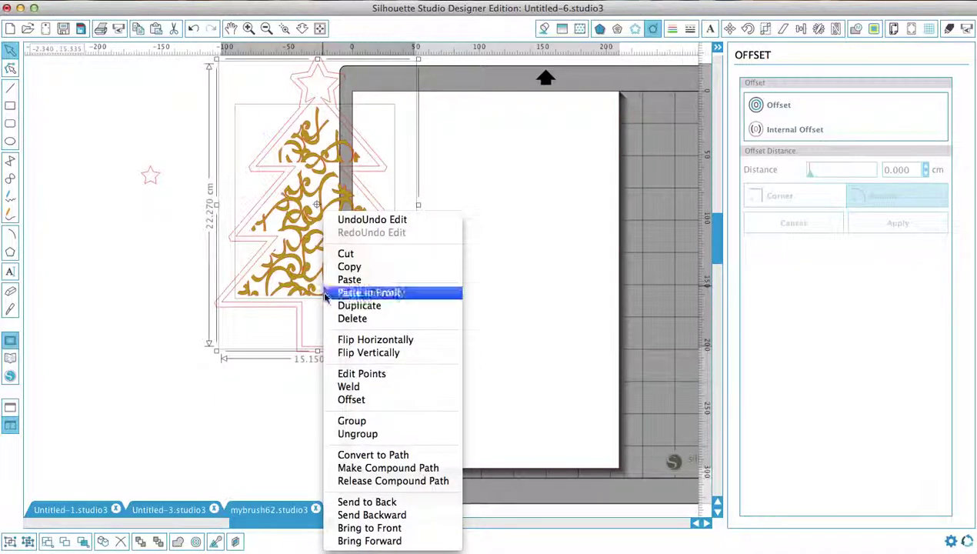
pyautogui.click(359, 423)
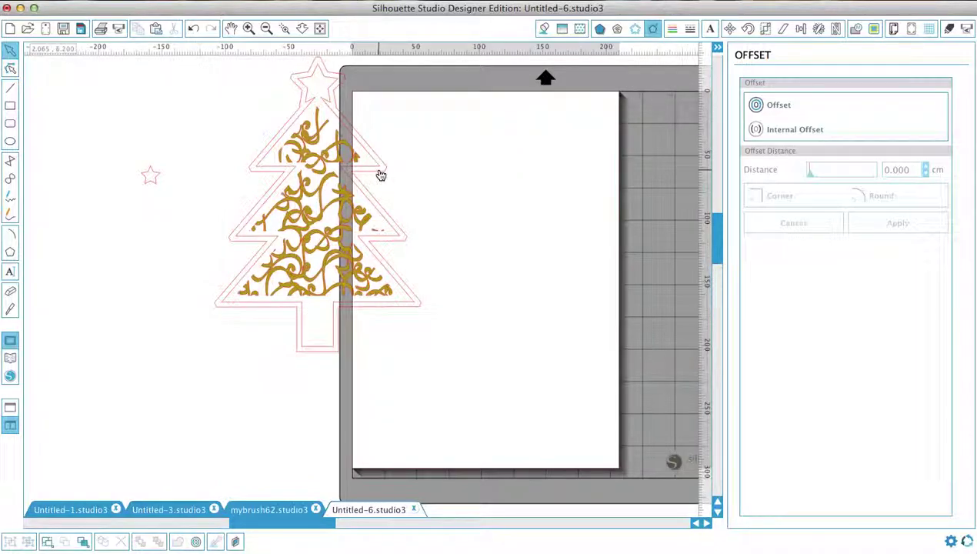
pyautogui.click(544, 29)
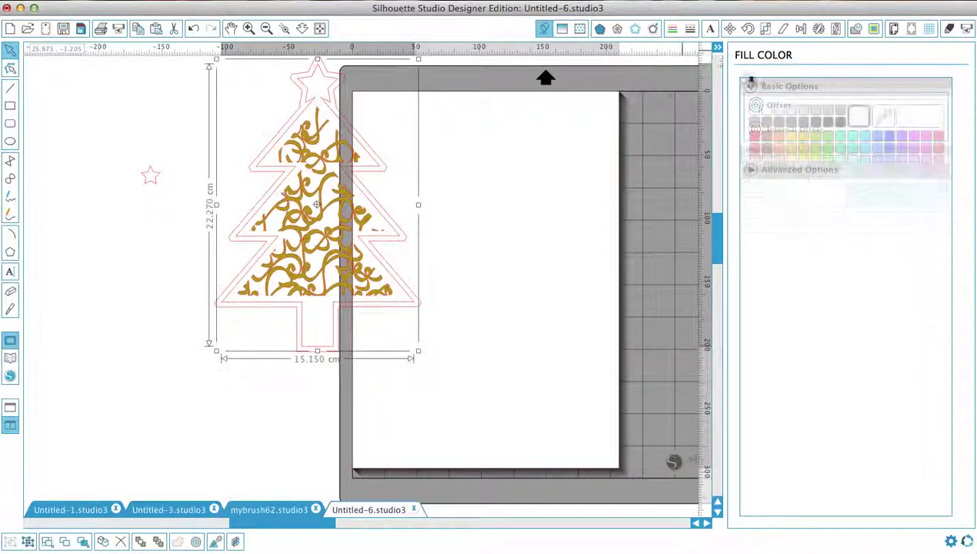
pyautogui.click(804, 136)
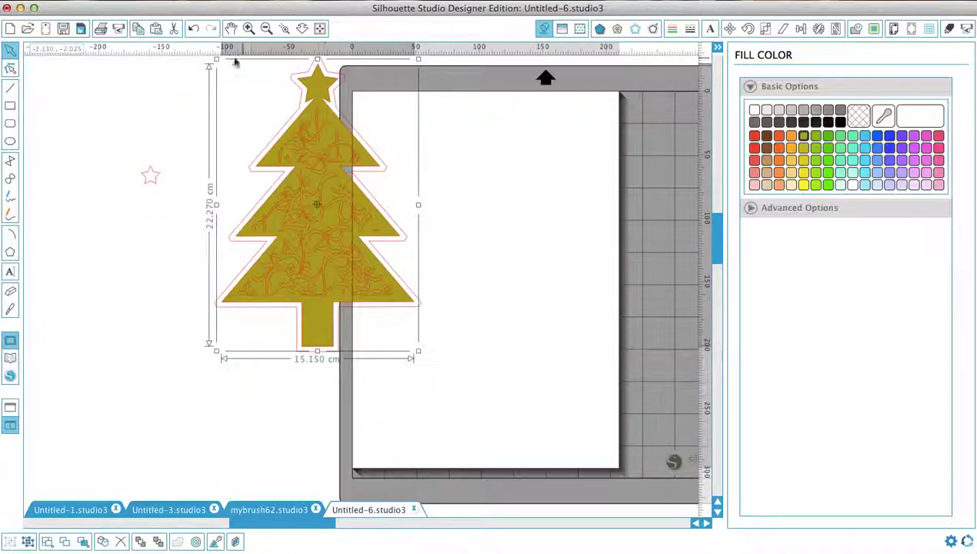
pyautogui.click(193, 29)
# Ungroup the tree outlines and drag the 22.270 × 15.150 cm offset outline onto the page
pyautogui.click(438, 229)
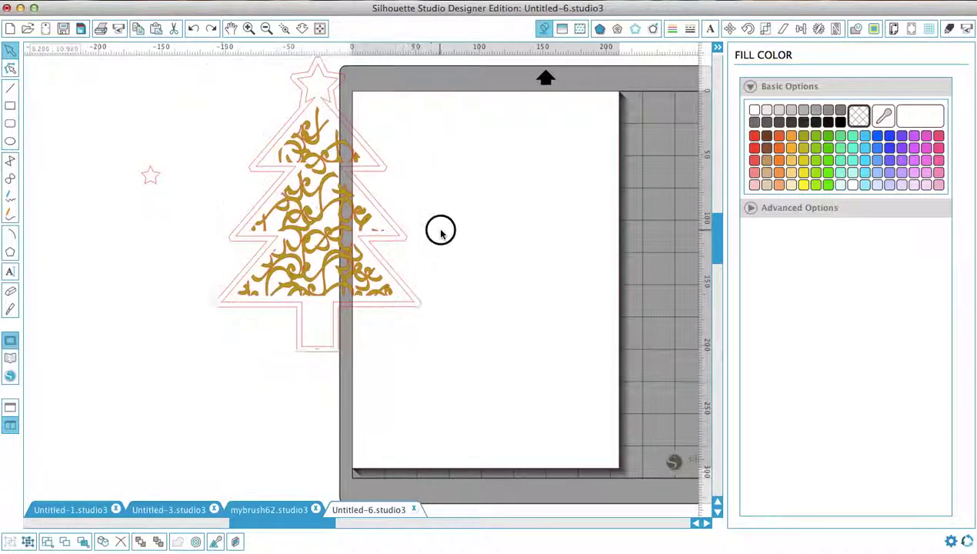
pyautogui.click(401, 240)
pyautogui.rightClick(401, 239)
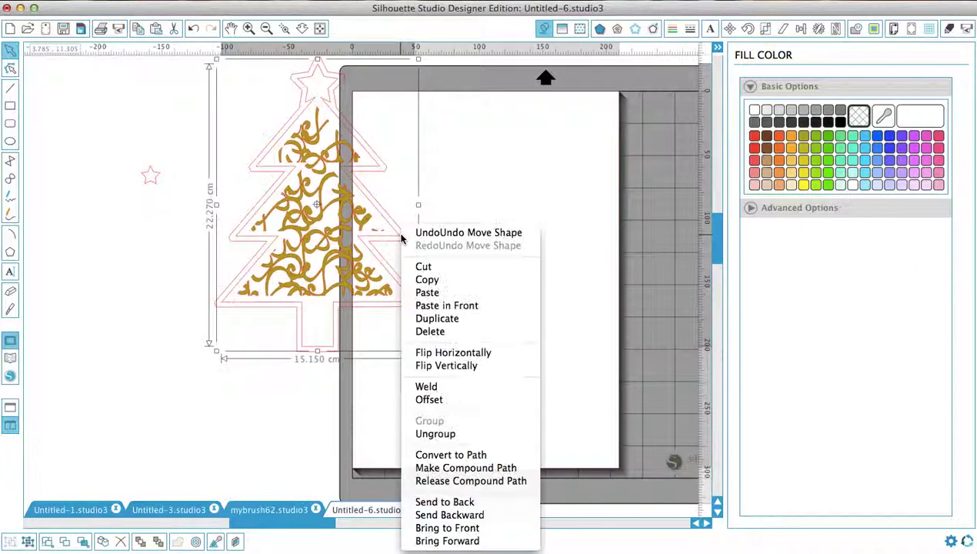
pyautogui.click(422, 432)
pyautogui.click(458, 293)
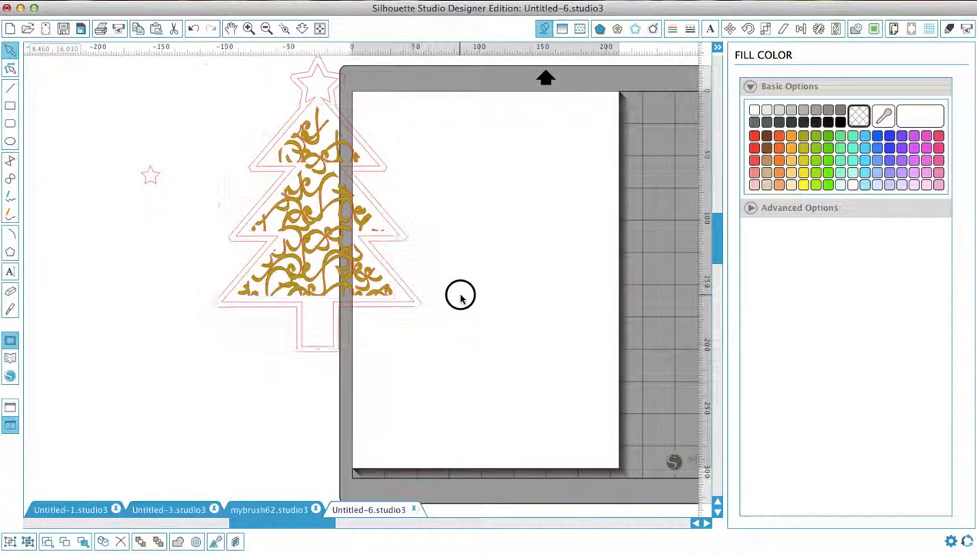
pyautogui.click(336, 307)
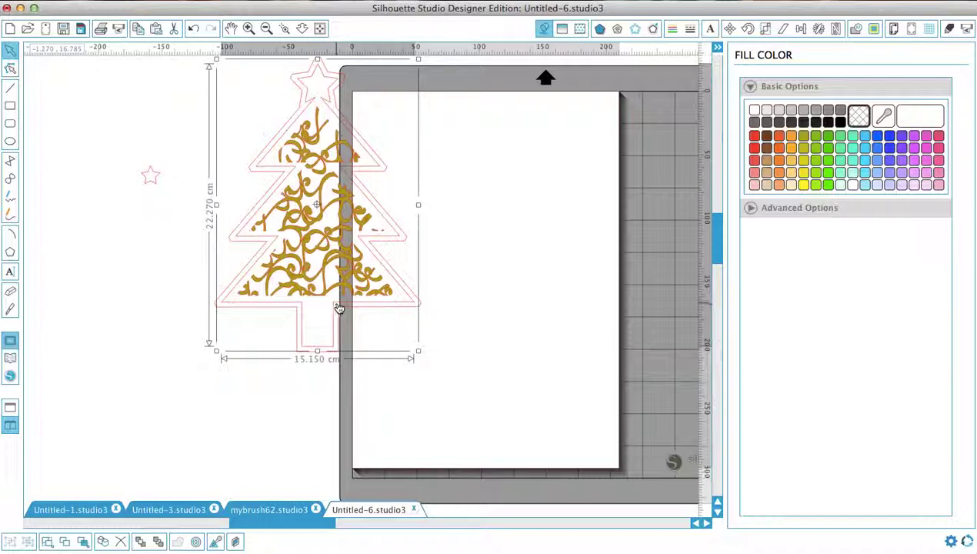
pyautogui.click(339, 308)
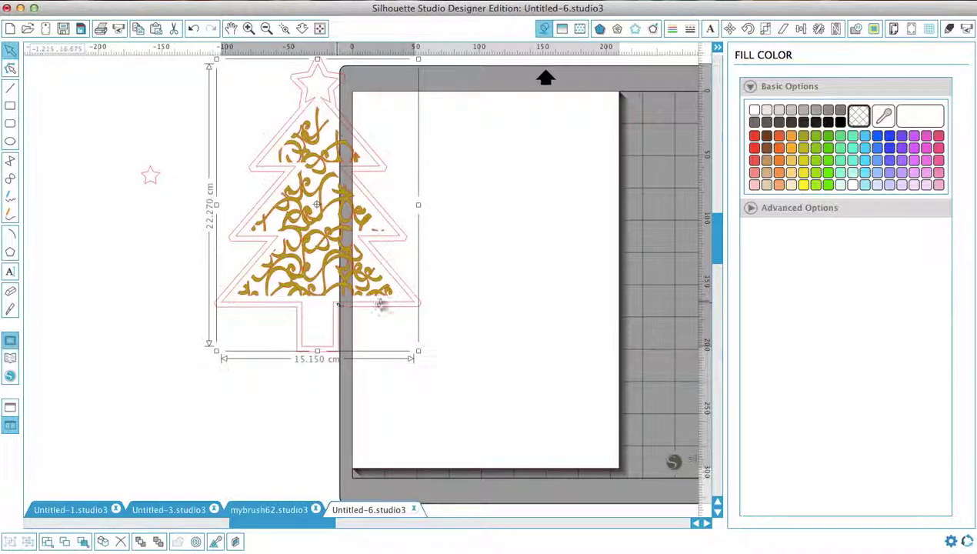
pyautogui.moveTo(412, 311); pyautogui.dragTo(597, 308)
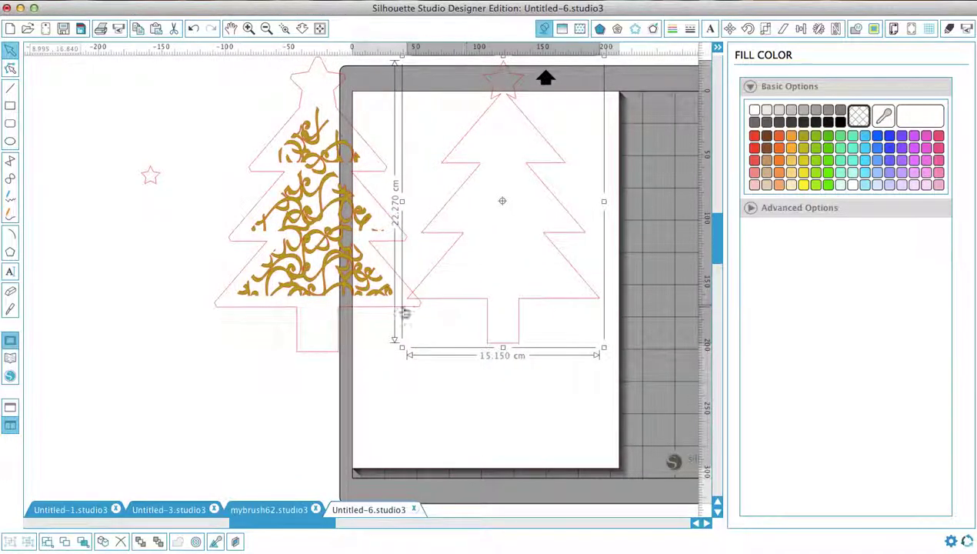
# Move the inner tree outline onto the page and shift the gold swirl tree further left
pyautogui.moveTo(355, 305); pyautogui.dragTo(510, 352)
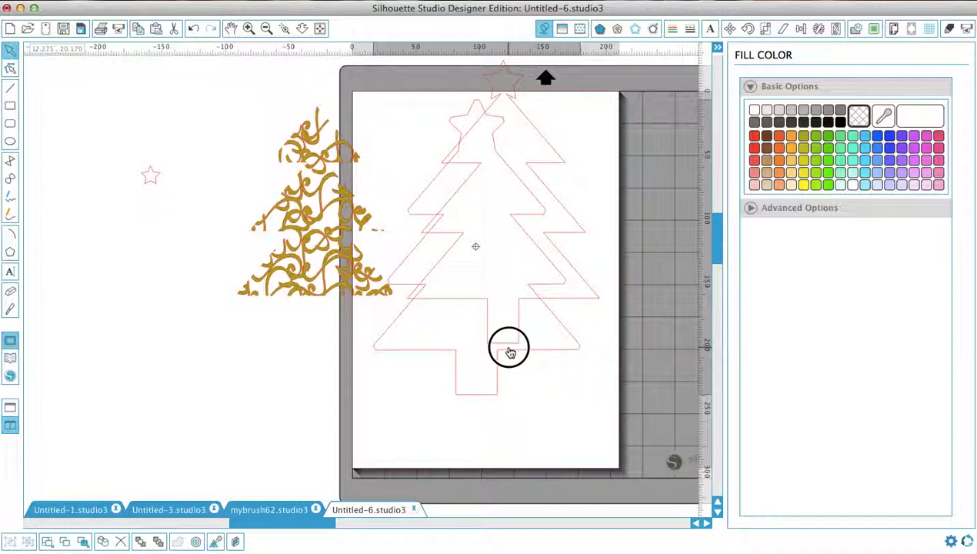
pyautogui.click(500, 275)
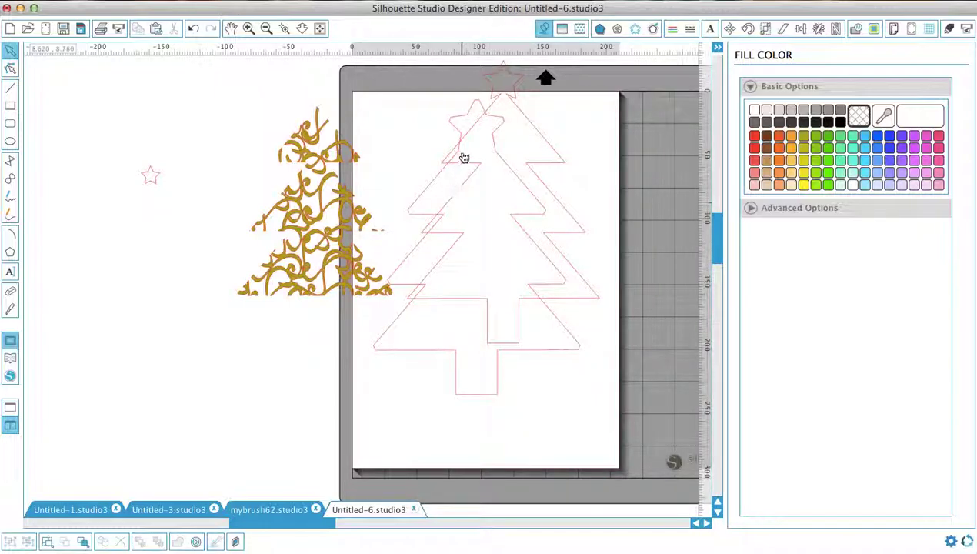
pyautogui.click(310, 194)
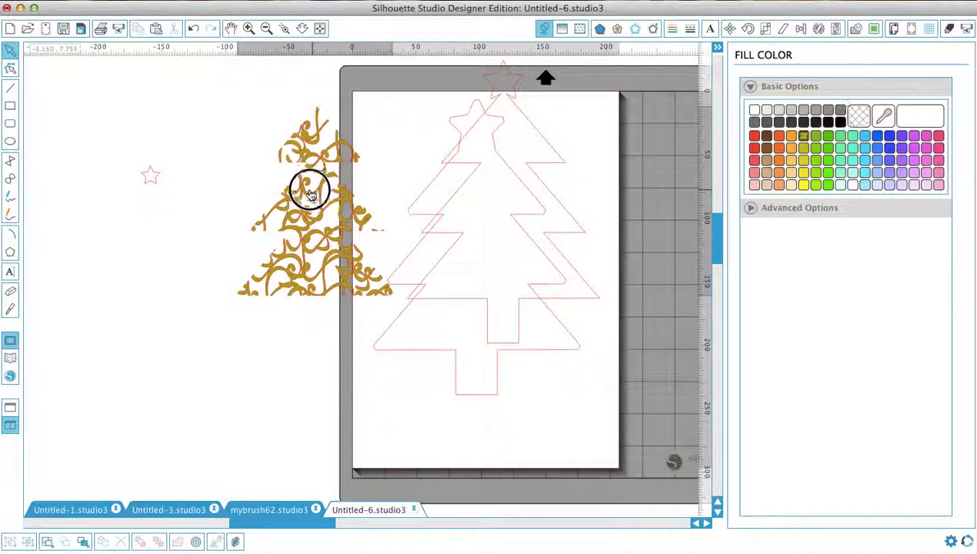
pyautogui.moveTo(310, 194); pyautogui.dragTo(199, 198)
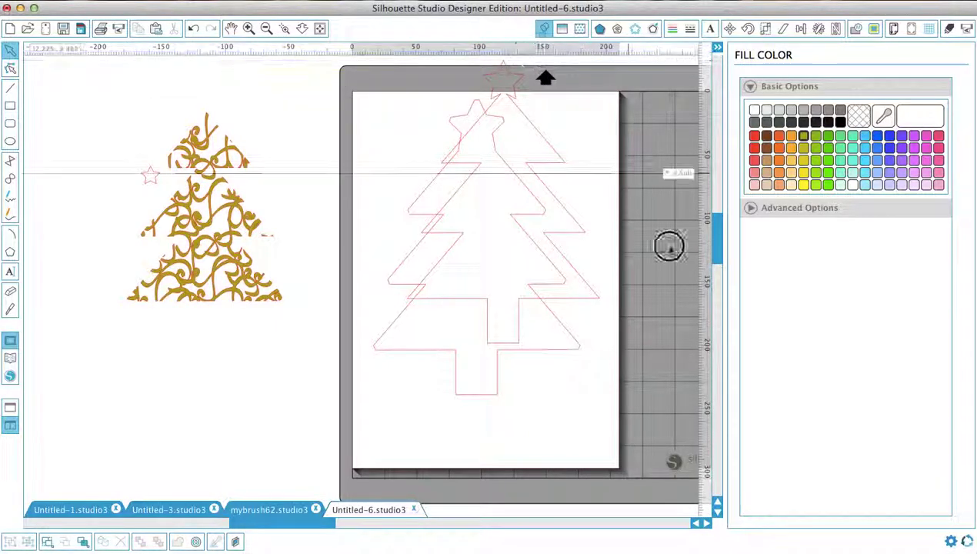
# Remove the stray horizontal guide line and zoom out to view the whole mat
pyautogui.moveTo(669, 247); pyautogui.dragTo(567, 44)
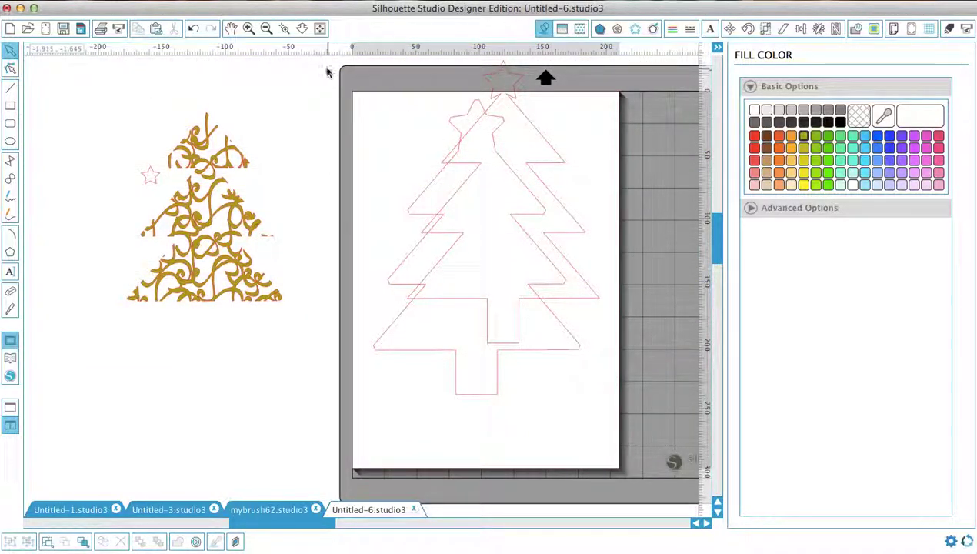
pyautogui.moveTo(326, 65); pyautogui.dragTo(676, 450)
pyautogui.click(622, 390)
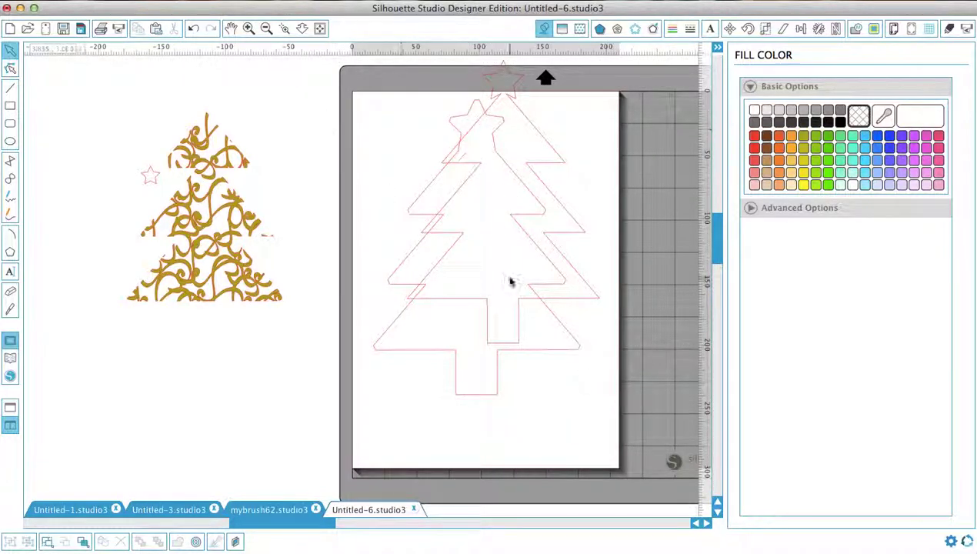
pyautogui.click(265, 29)
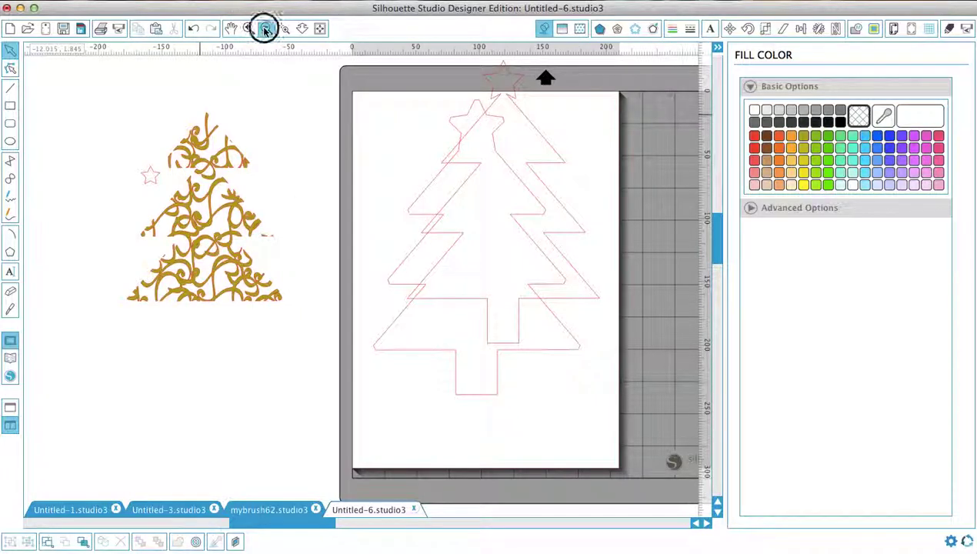
# Centre-align the two red tree outlines and merge them into one compound path
pyautogui.moveTo(337, 115); pyautogui.dragTo(587, 431)
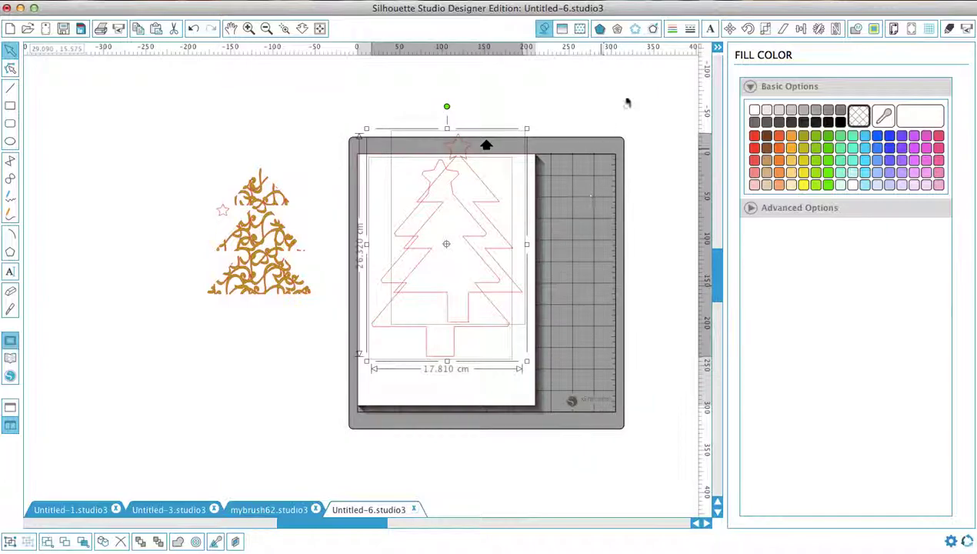
pyautogui.click(800, 29)
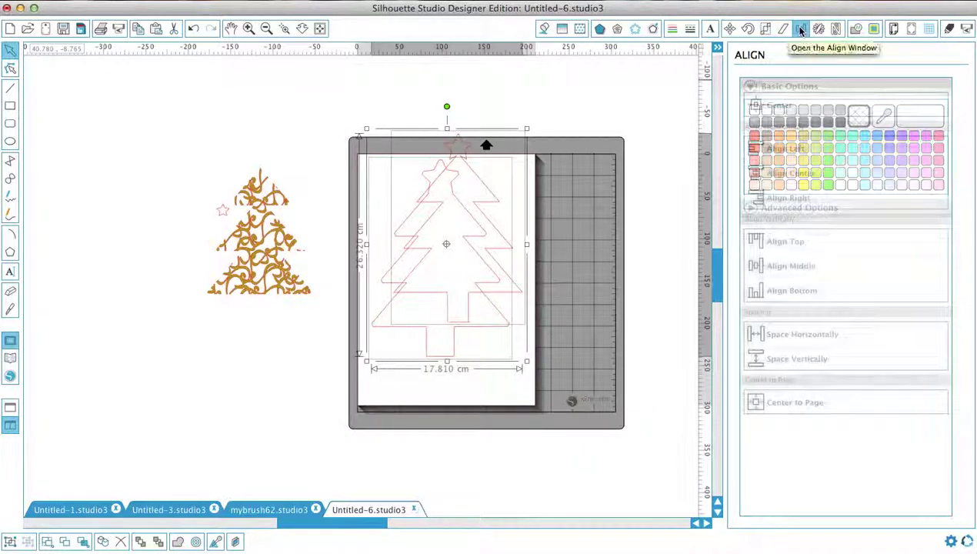
pyautogui.click(767, 105)
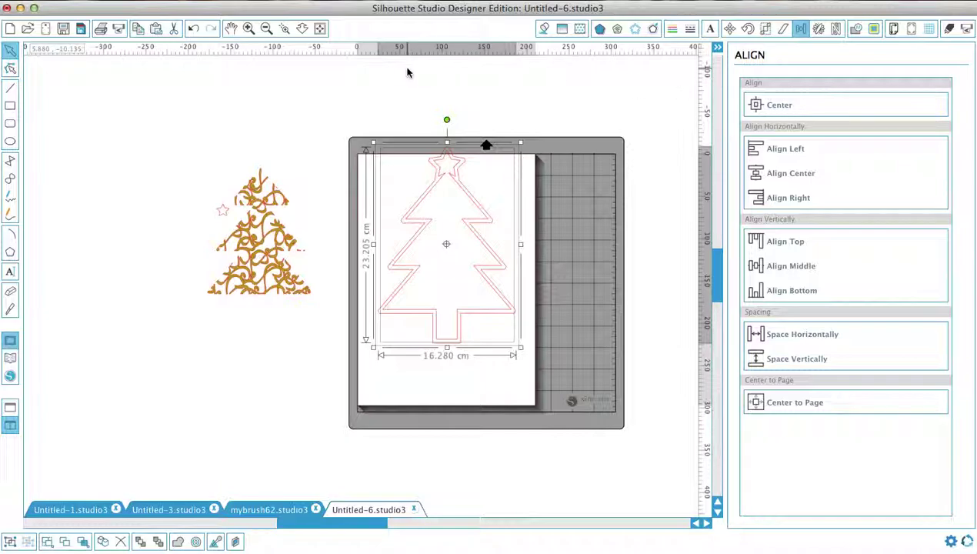
pyautogui.rightClick(483, 262)
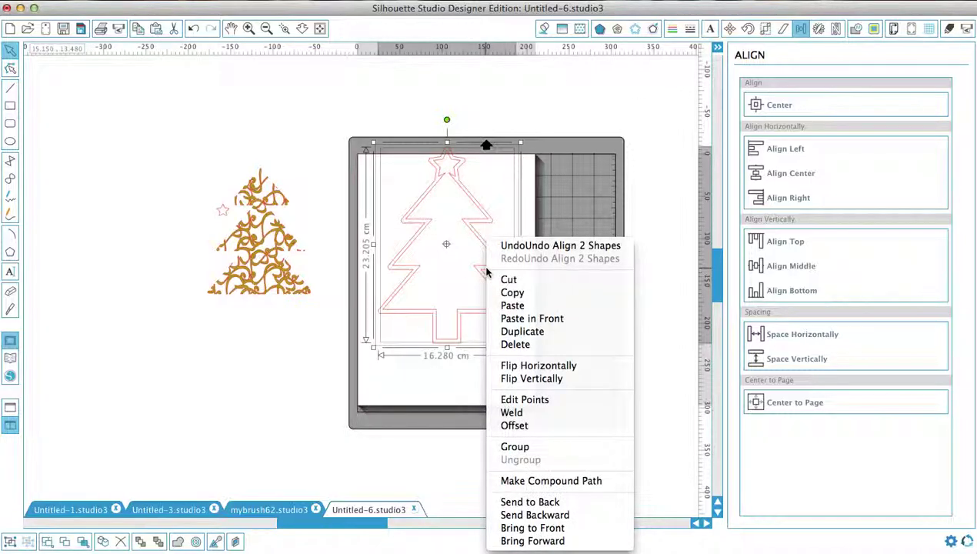
pyautogui.click(522, 484)
pyautogui.click(500, 323)
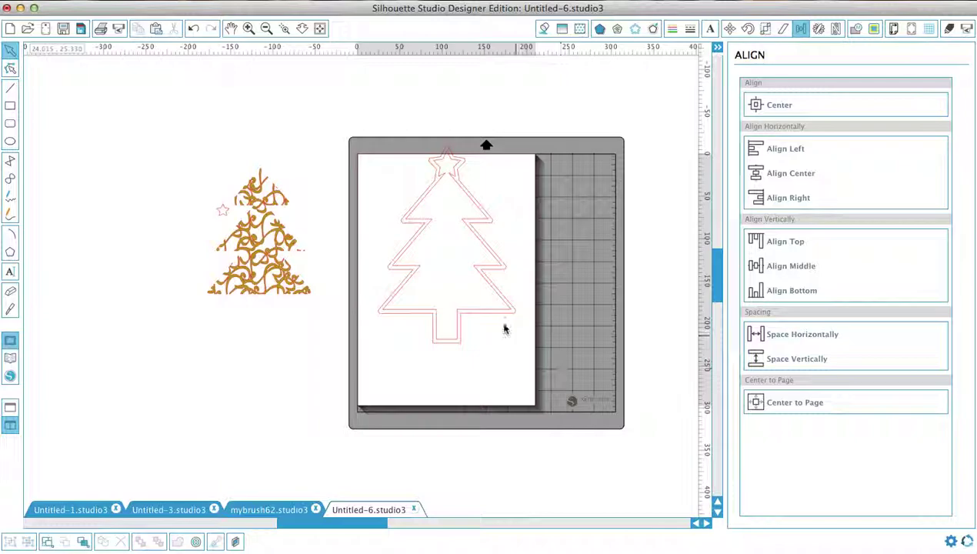
# Position the gold swirl tree inside the compound tree outline
pyautogui.moveTo(497, 316); pyautogui.dragTo(493, 294)
pyautogui.moveTo(238, 284); pyautogui.dragTo(434, 283)
pyautogui.click(403, 225)
# Fill the tree outline gold and group it with the swirl pattern
pyautogui.click(407, 209)
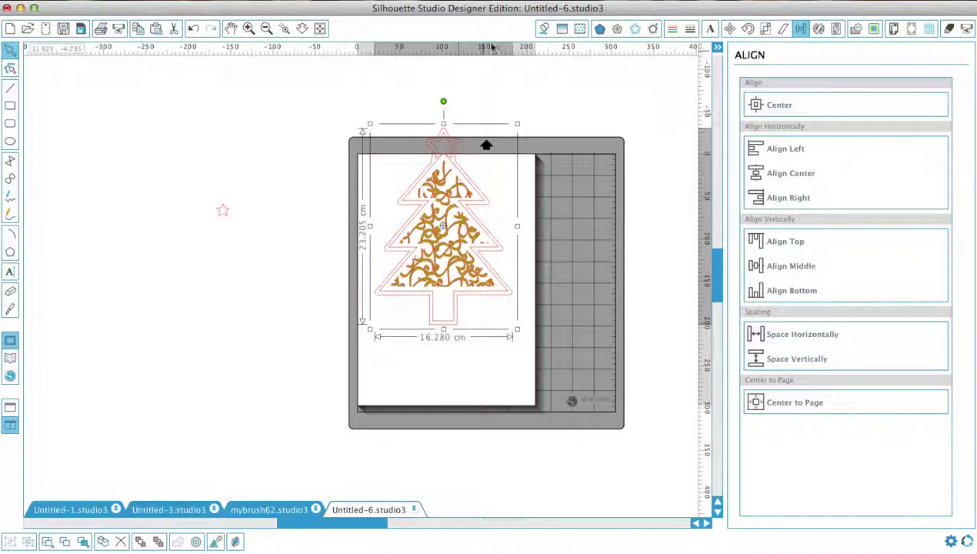
pyautogui.click(543, 29)
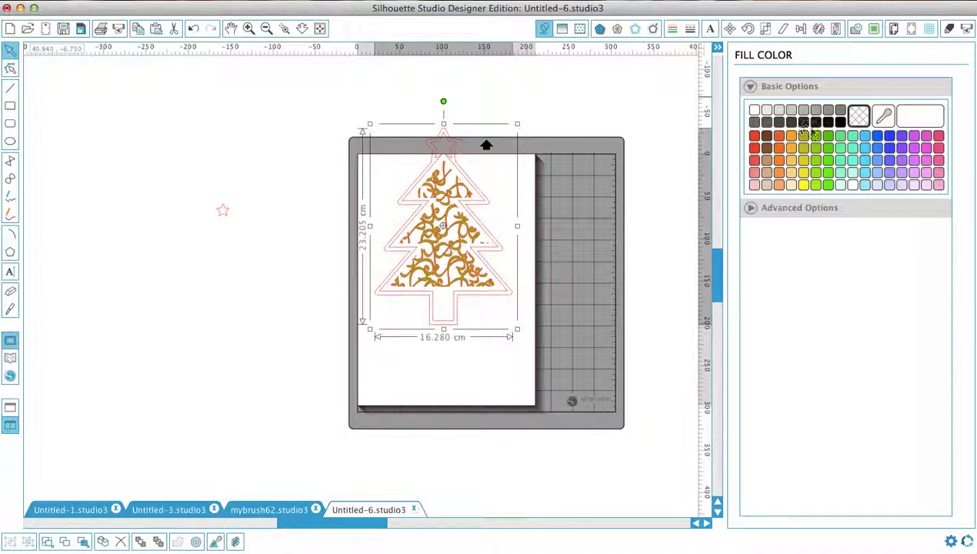
pyautogui.click(804, 137)
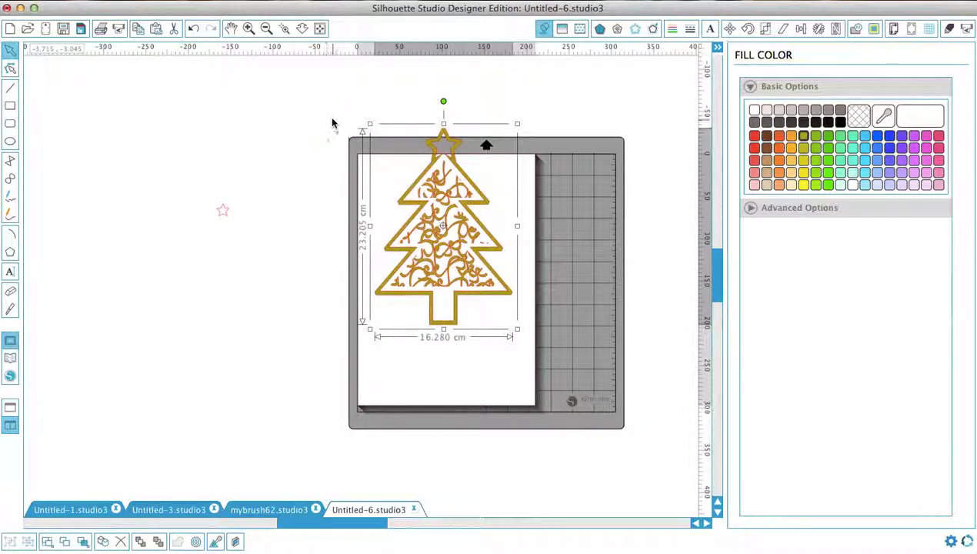
pyautogui.moveTo(328, 114); pyautogui.dragTo(557, 385)
pyautogui.rightClick(470, 277)
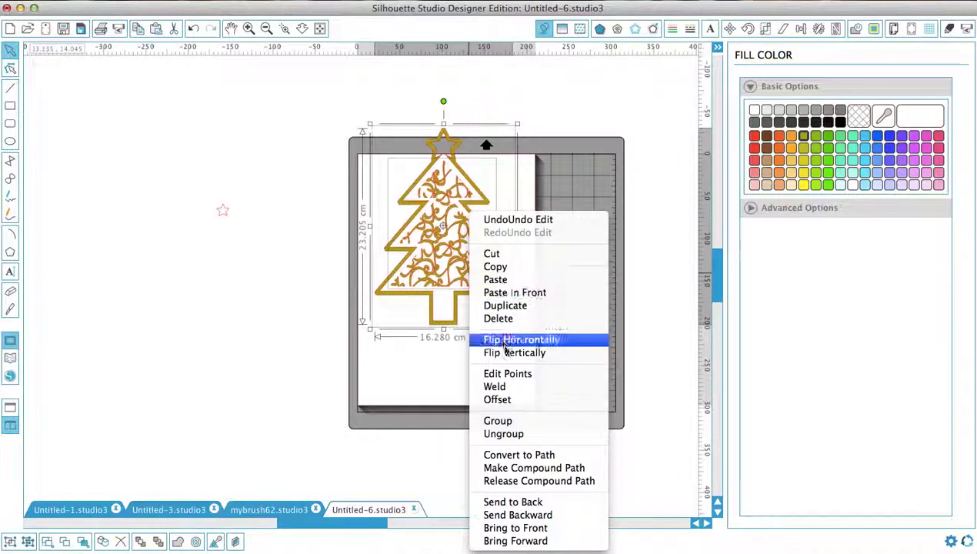
pyautogui.click(515, 421)
pyautogui.click(552, 319)
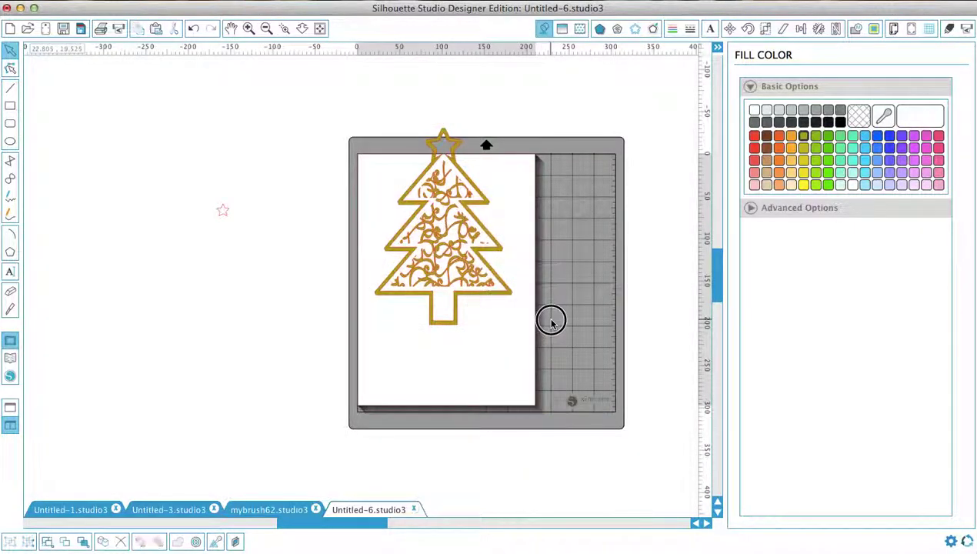
# Move the gold ornament left off the mat and show the Cut Settings panel
pyautogui.moveTo(458, 290); pyautogui.dragTo(336, 260)
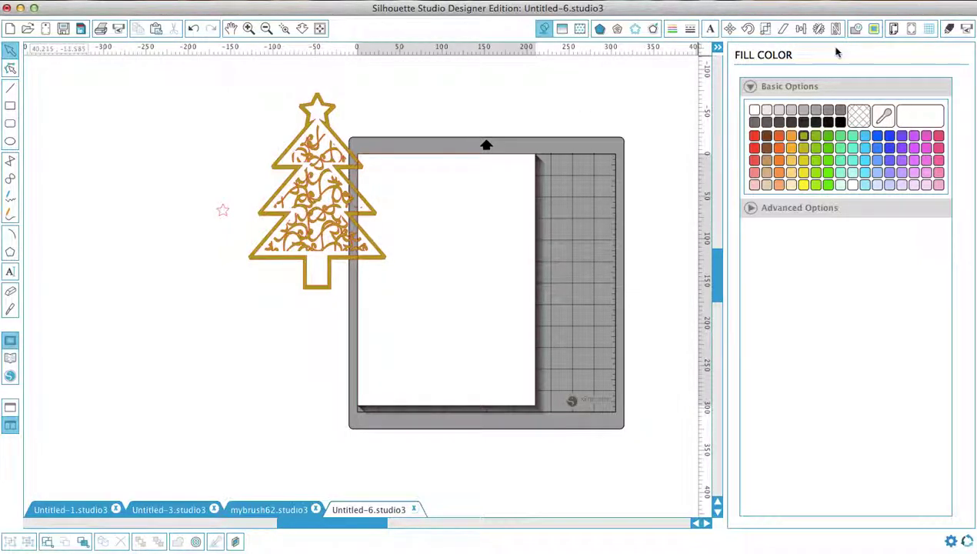
pyautogui.click(948, 29)
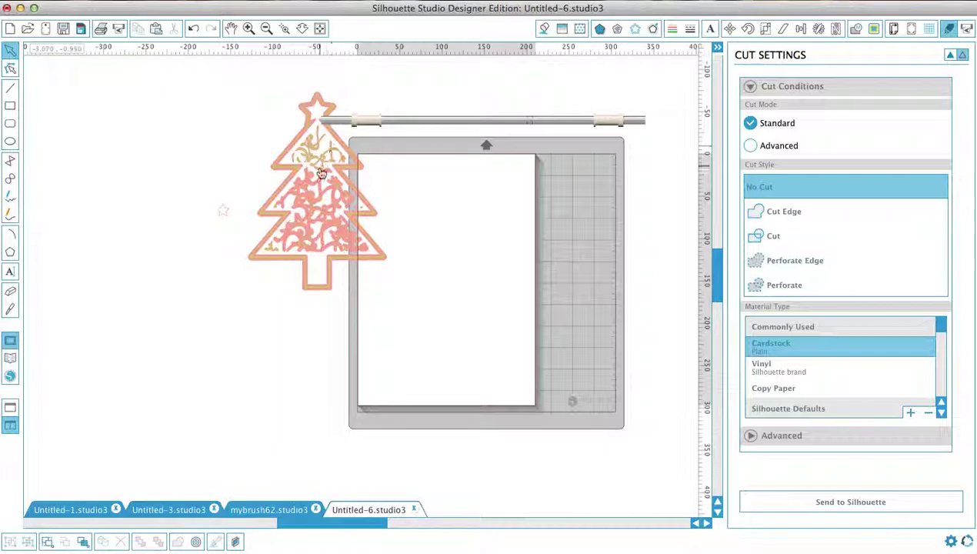
# Place the ornament on the page and show Page Settings for the 29.700 × 42.000 cm page
pyautogui.moveTo(322, 198); pyautogui.dragTo(446, 257)
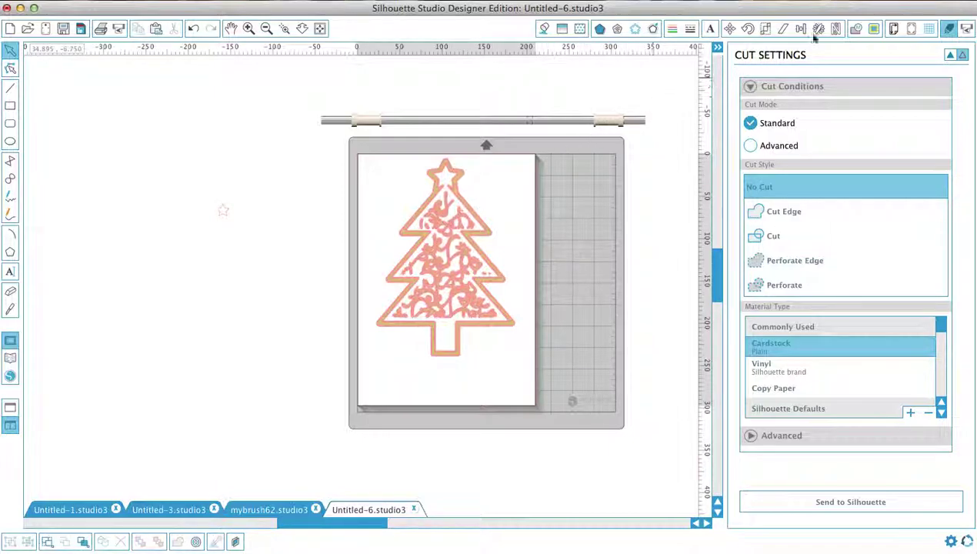
pyautogui.click(893, 29)
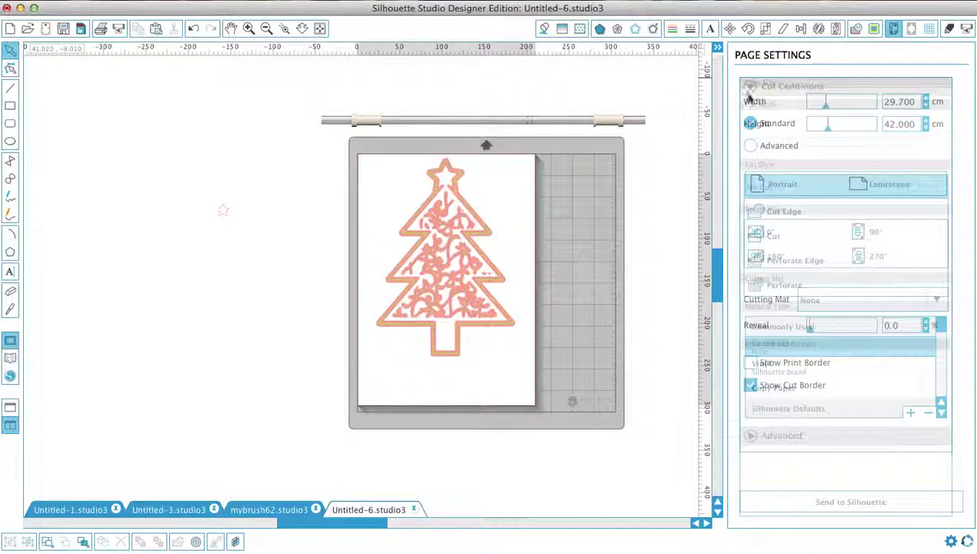